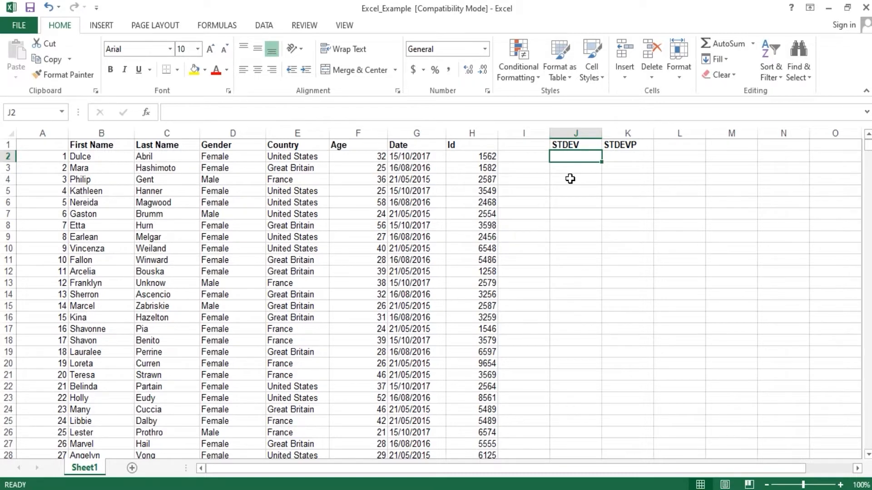
# Step: Calculate the sample standard deviation of the Age values in J2 with =STDEV(F2:F1001)
pyautogui.write('=')
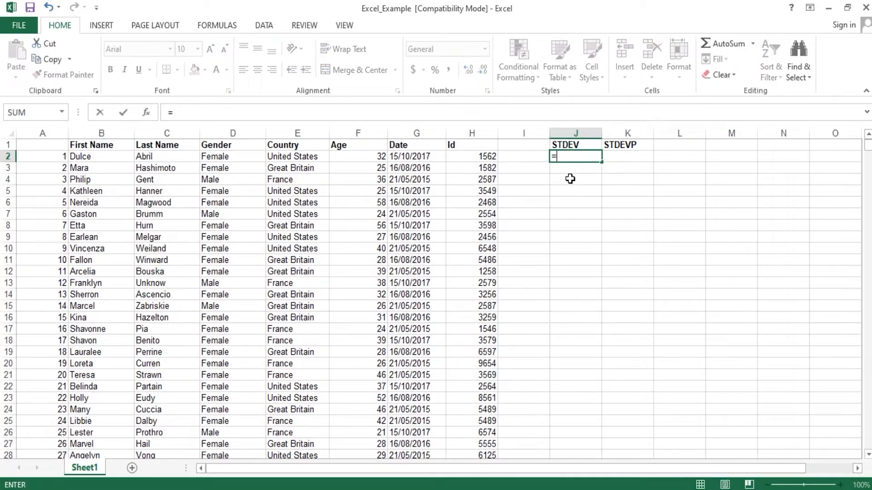
pyautogui.write('STDEV')
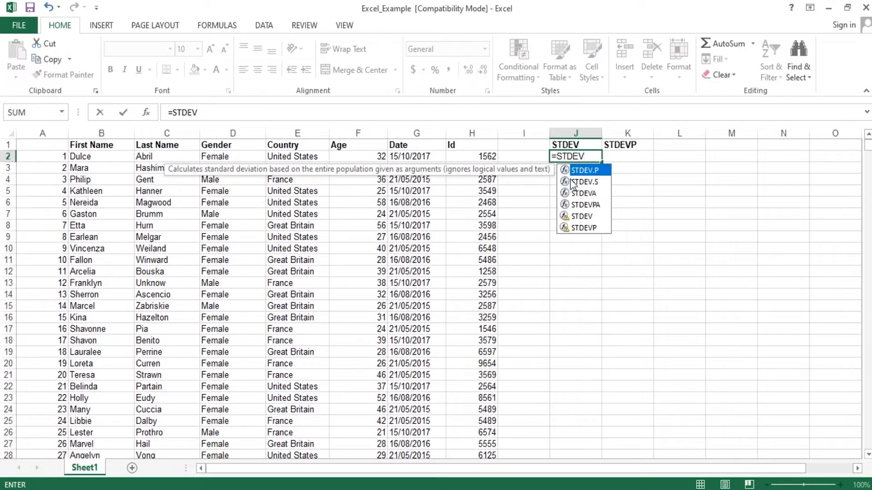
pyautogui.write('(')
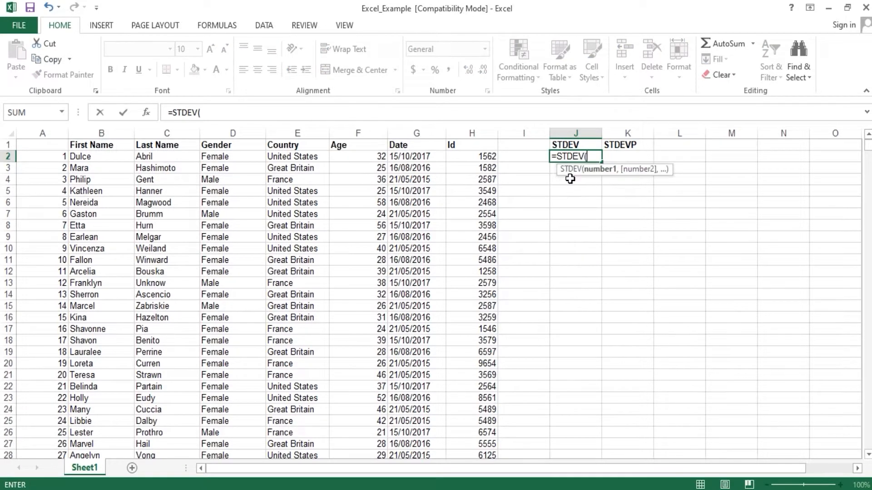
pyautogui.click(362, 156)
pyautogui.hotkey('ctrl', 'shift', 'Down')
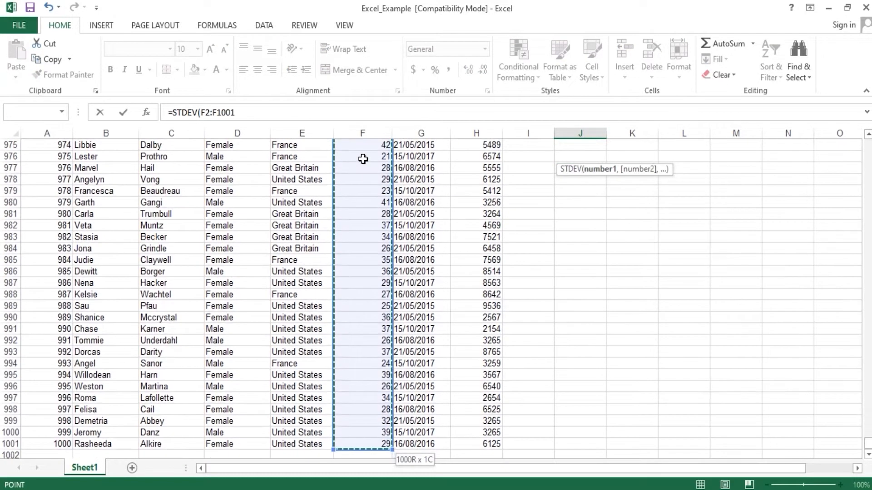
pyautogui.press('Return')
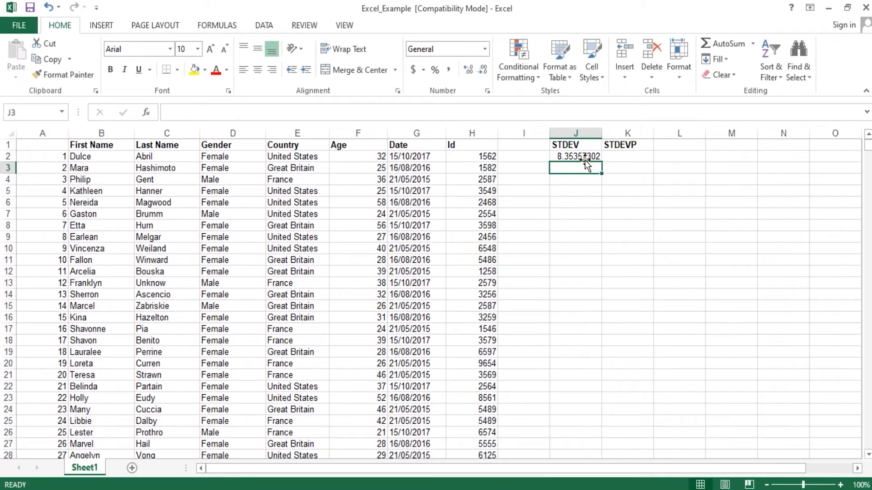
pyautogui.click(581, 155)
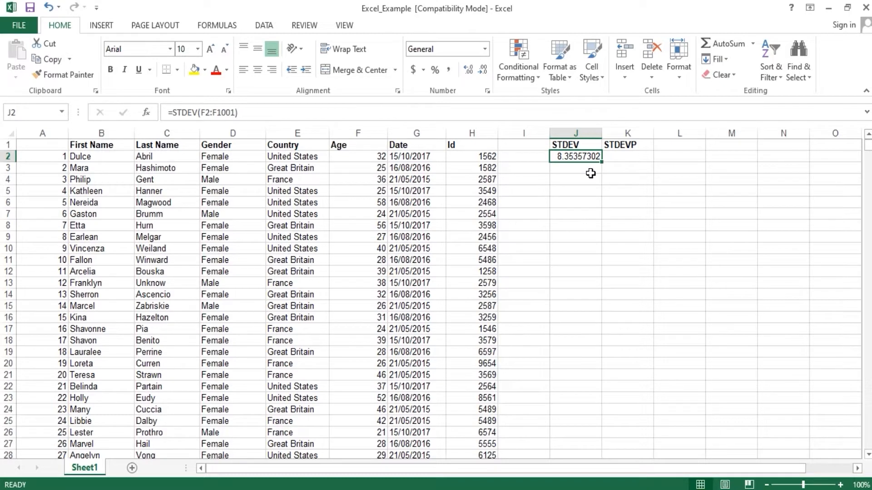
# Step: Calculate the population standard deviation of the Age values in K2 with =STDEVP(F2:F1001)
pyautogui.press('Right')
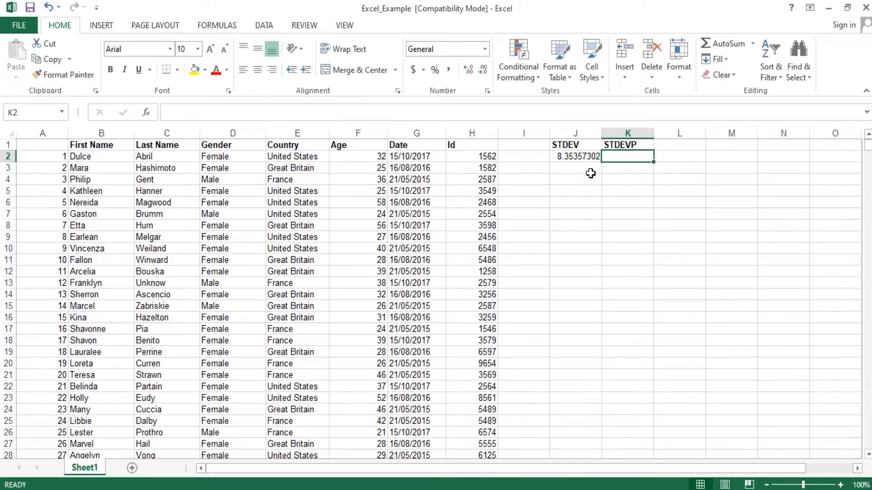
pyautogui.write('=STD')
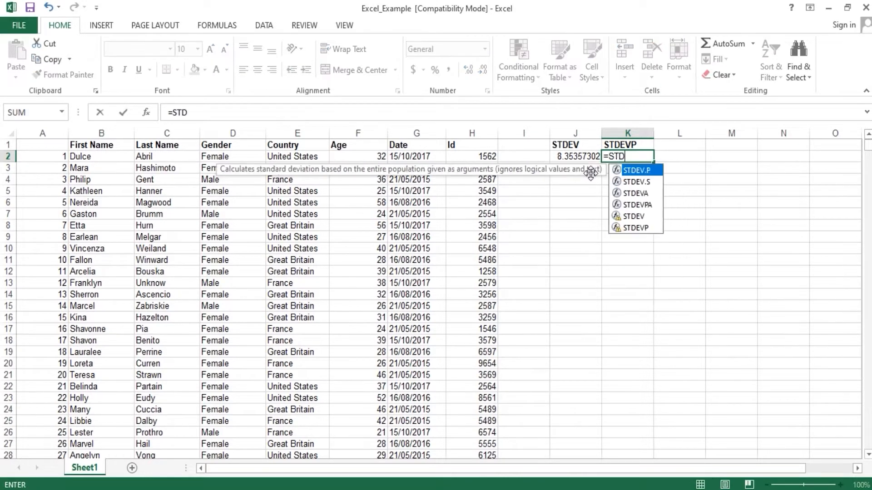
pyautogui.write('EVP(')
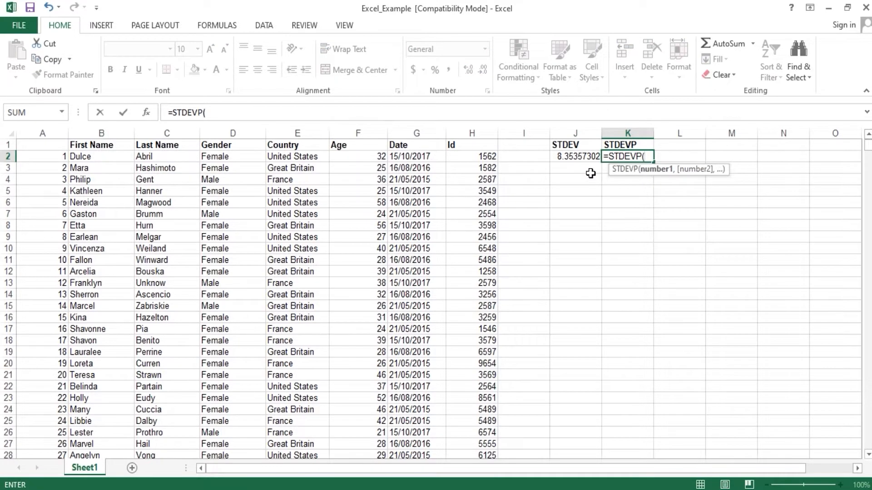
pyautogui.click(361, 157)
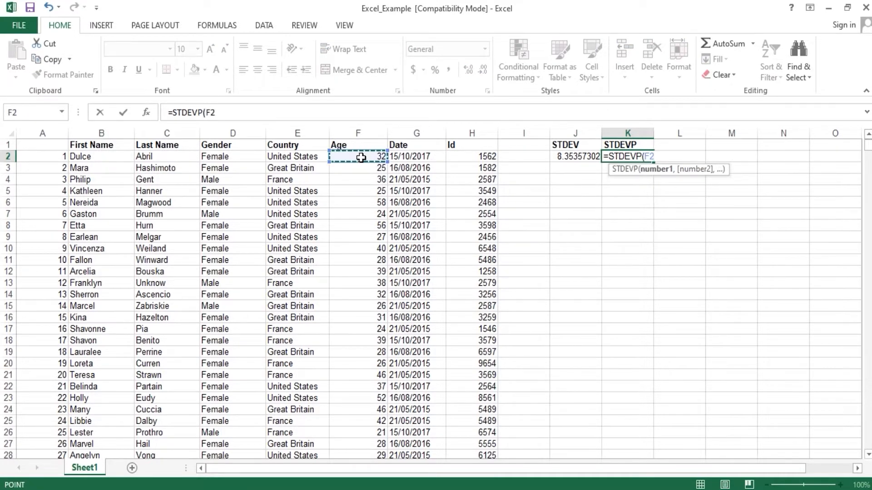
pyautogui.hotkey('ctrl', 'shift', 'Down')
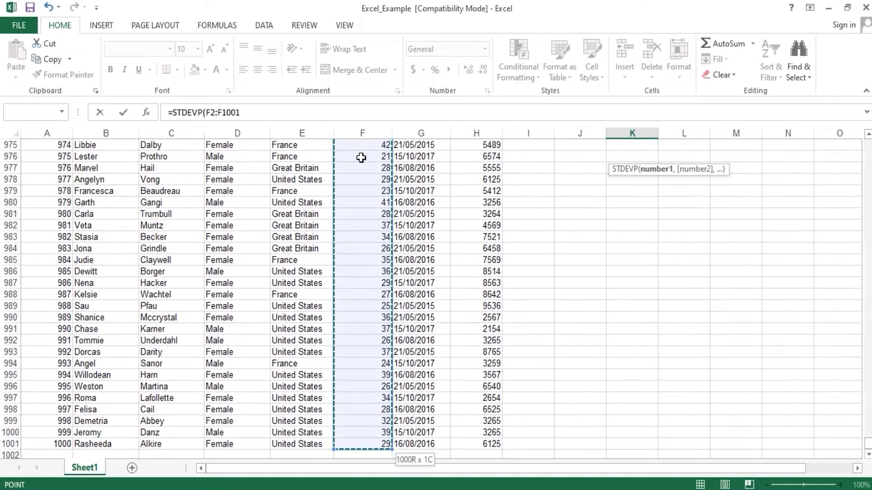
pyautogui.press('Return')
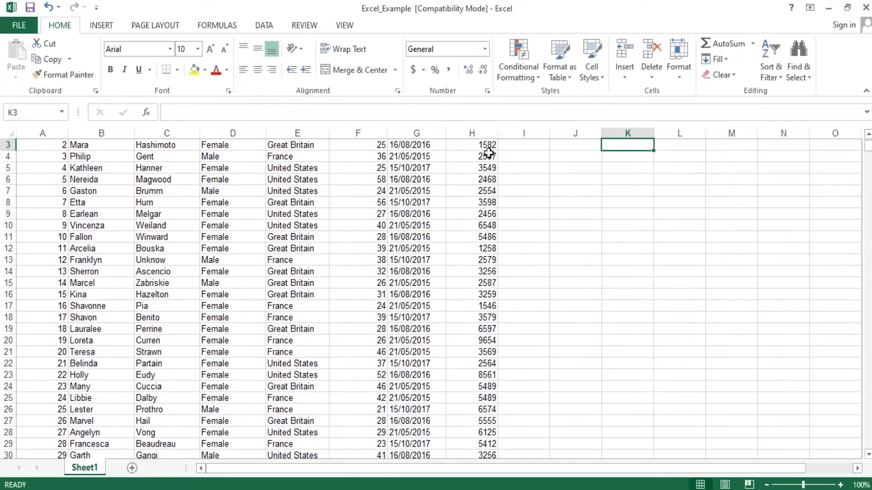
pyautogui.scroll(1, 622, 159)
pyautogui.click(622, 157)
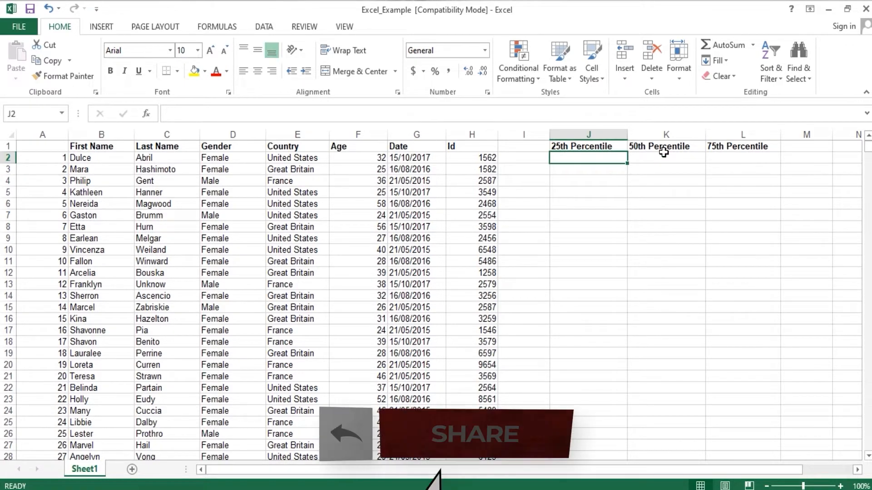
pyautogui.click(736, 149)
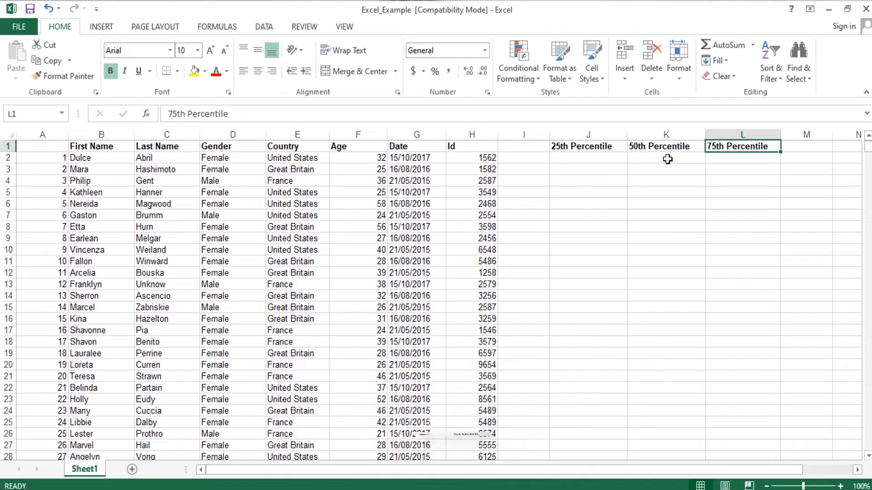
pyautogui.click(590, 159)
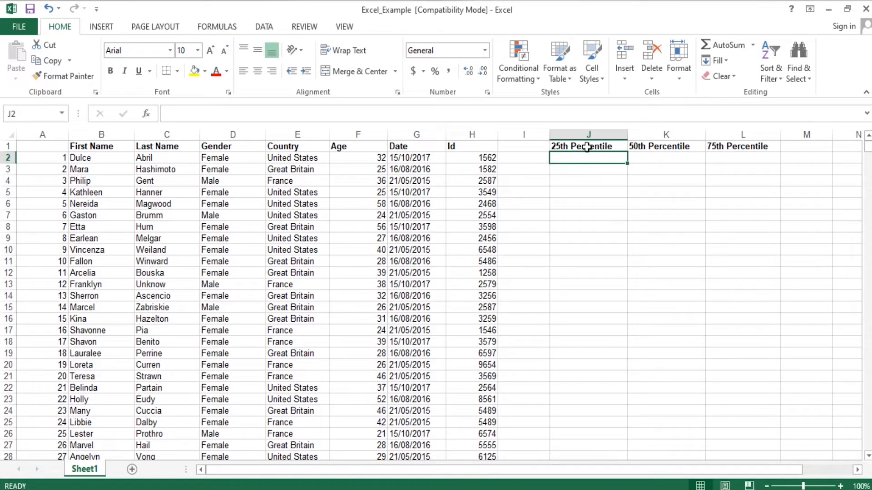
pyautogui.click(585, 146)
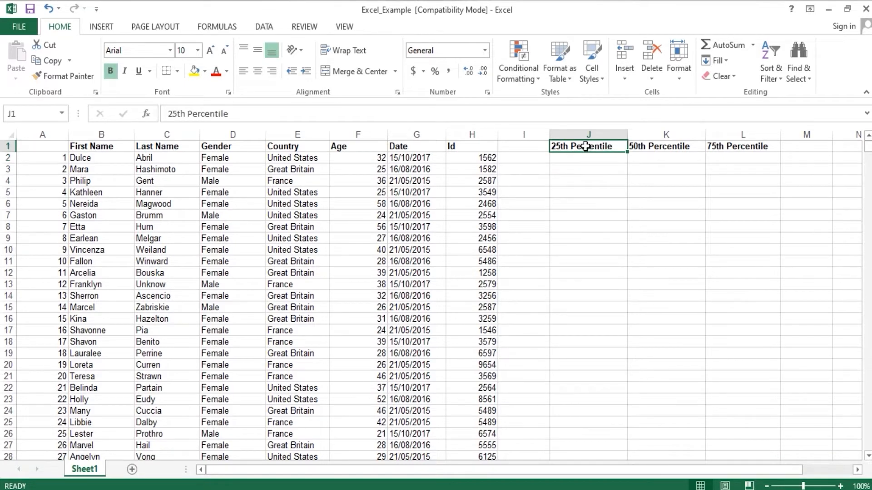
pyautogui.click(651, 152)
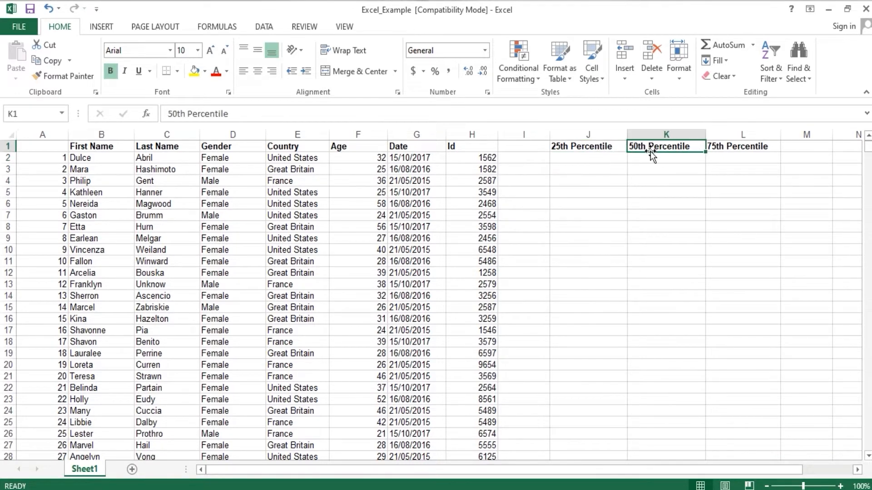
pyautogui.click(738, 150)
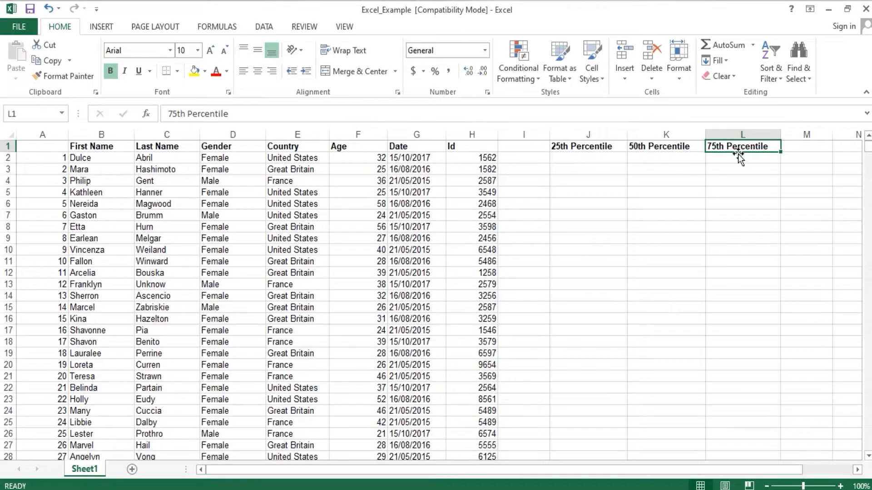
# Step: Calculate the 25th percentile of the Age values in J2 with =PERCENTILE(F2:F1001,0.25)
pyautogui.click(588, 157)
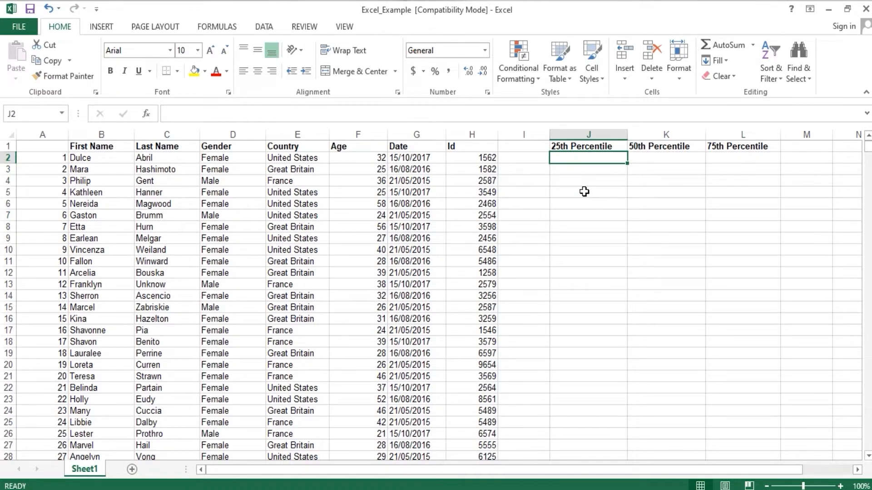
pyautogui.write('=PERCENTILE')
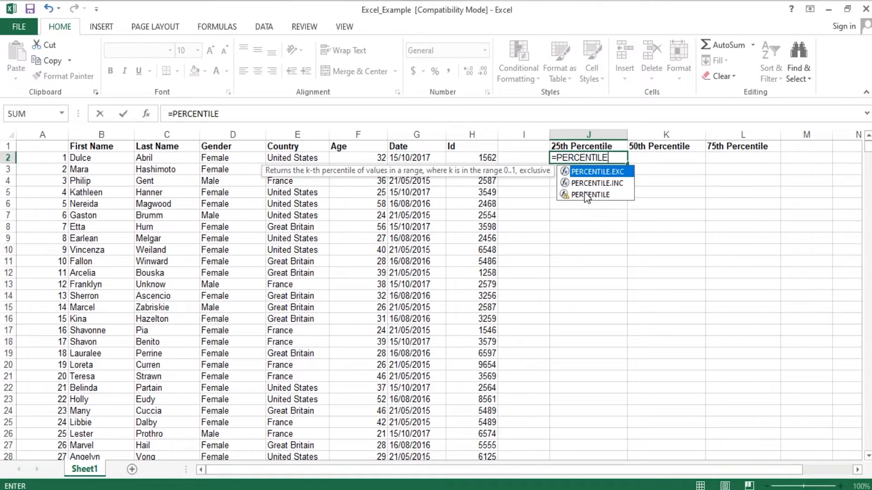
pyautogui.doubleClick(587, 195)
pyautogui.write(',0.25')
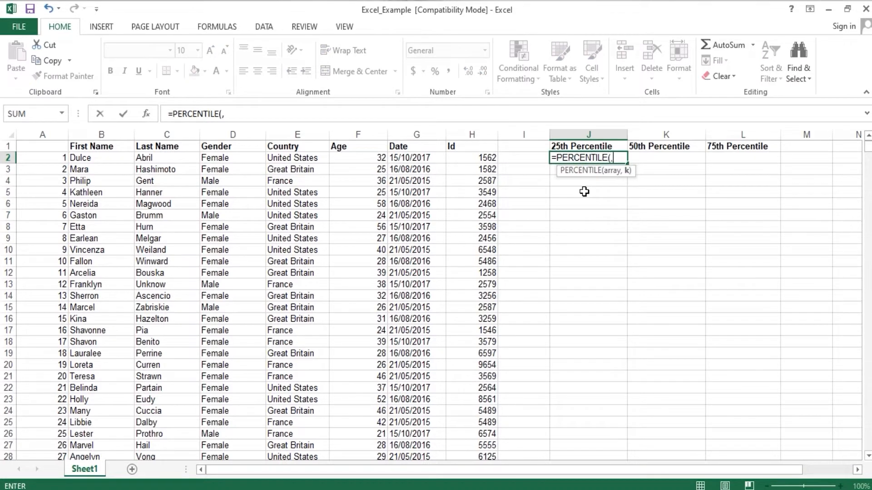
pyautogui.click(611, 158)
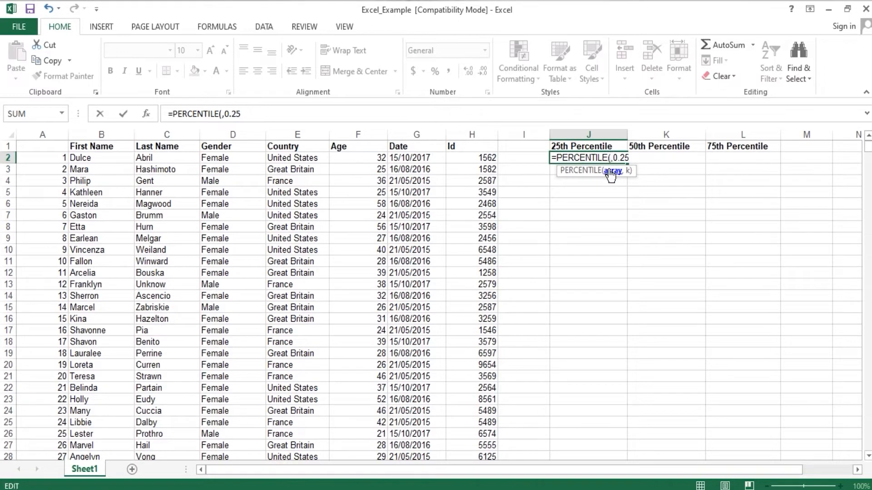
pyautogui.click(370, 158)
pyautogui.hotkey('ctrl', 'shift', 'Down')
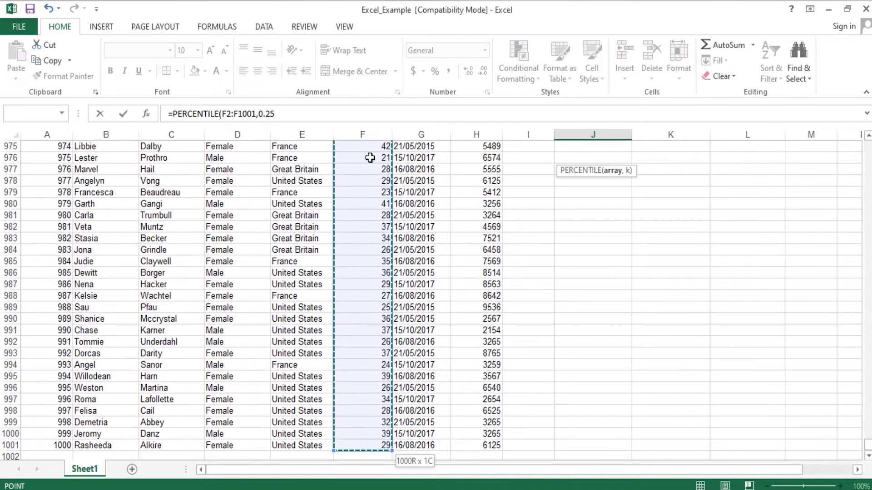
pyautogui.moveTo(868, 444); pyautogui.dragTo(865, 120)
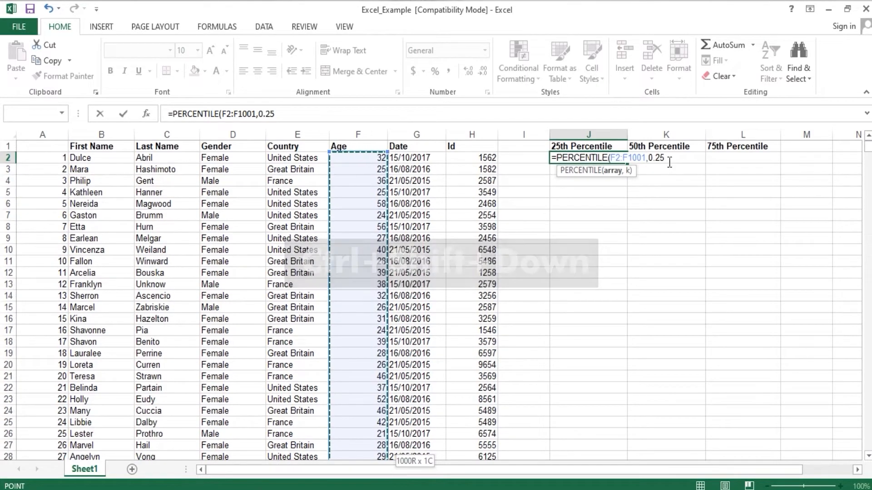
pyautogui.write(')')
pyautogui.hotkey('ctrl', 'Return')
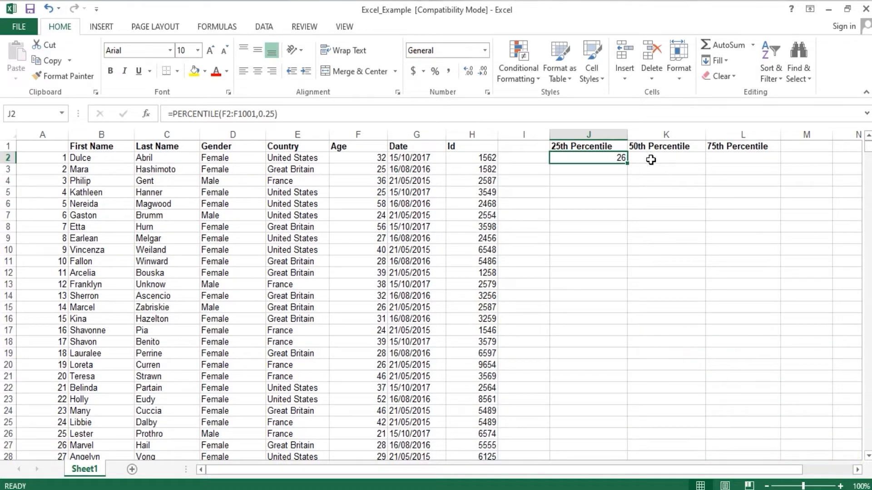
# Step: Calculate the 50th percentile of the Age values in K2 with =PERCENTILE(F2:F1001,0.5)
pyautogui.click(650, 160)
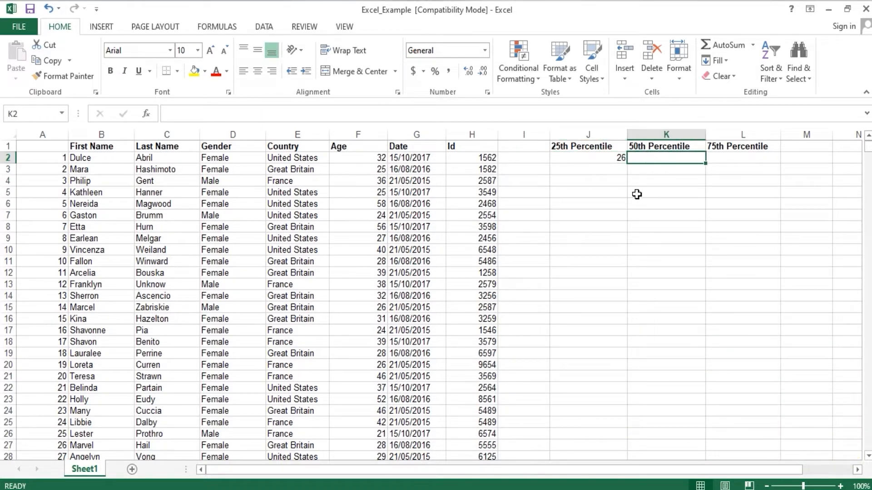
pyautogui.write('=PER')
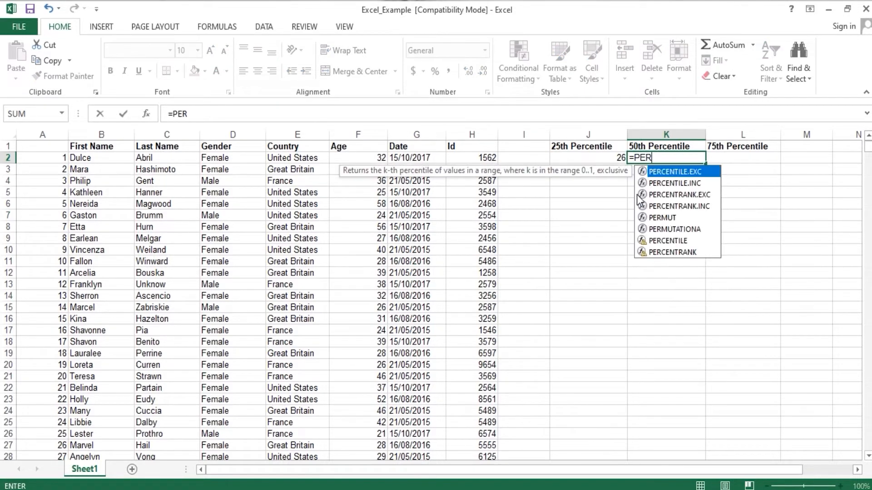
pyautogui.write('CENTILE(,0.5')
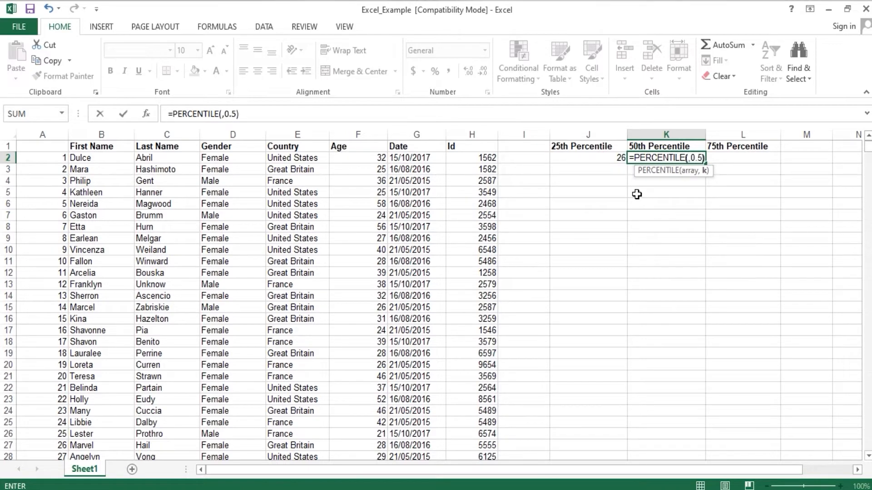
pyautogui.click(688, 159)
pyautogui.click(368, 158)
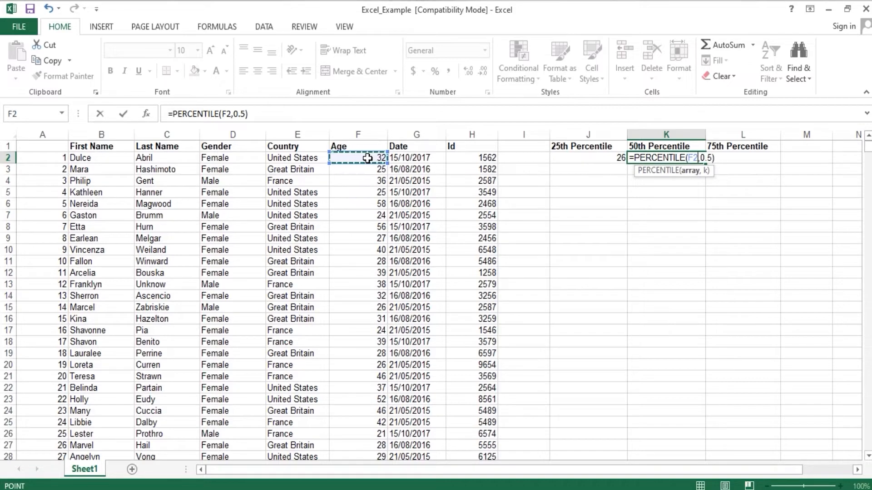
pyautogui.hotkey('ctrl', 'shift', 'Down')
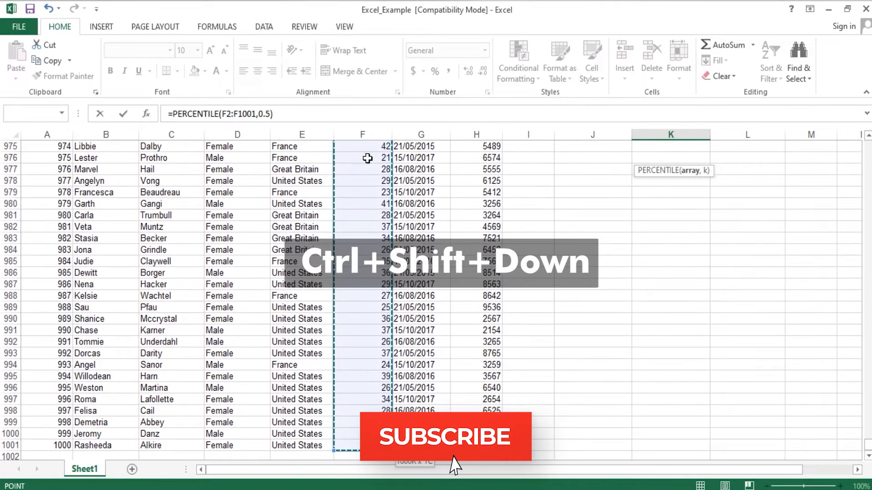
pyautogui.press('Return')
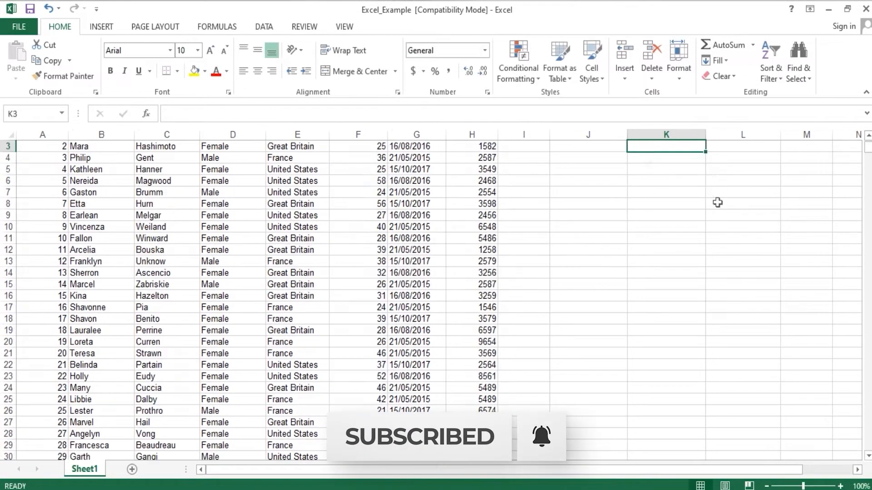
pyautogui.press('Up')
pyautogui.press('Up')
pyautogui.press('Down')
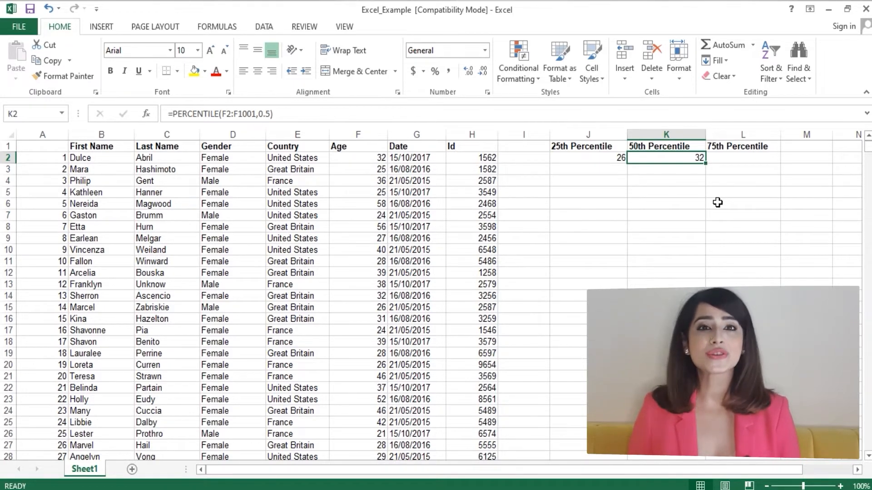
# Step: Calculate the 75th percentile of the Age values in L2 with =PERCENTILE(F2:F1001,0.75)
pyautogui.press('Right')
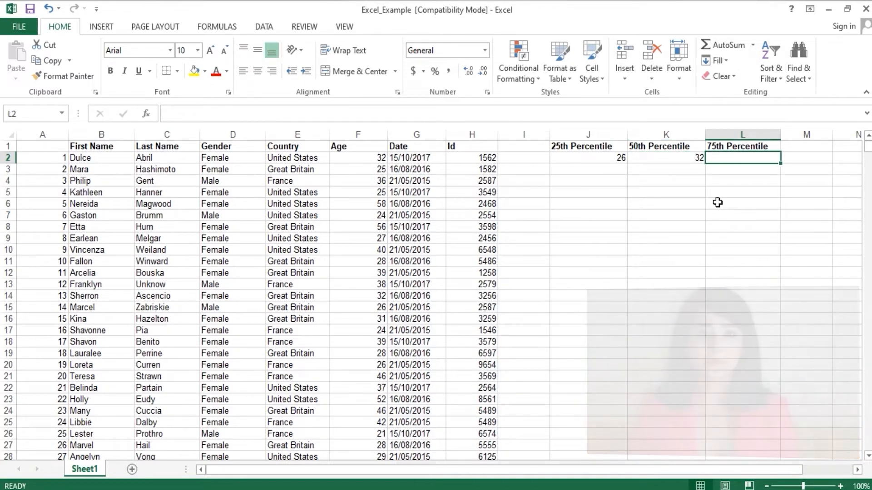
pyautogui.write('=PERCENTILE(,0.75')
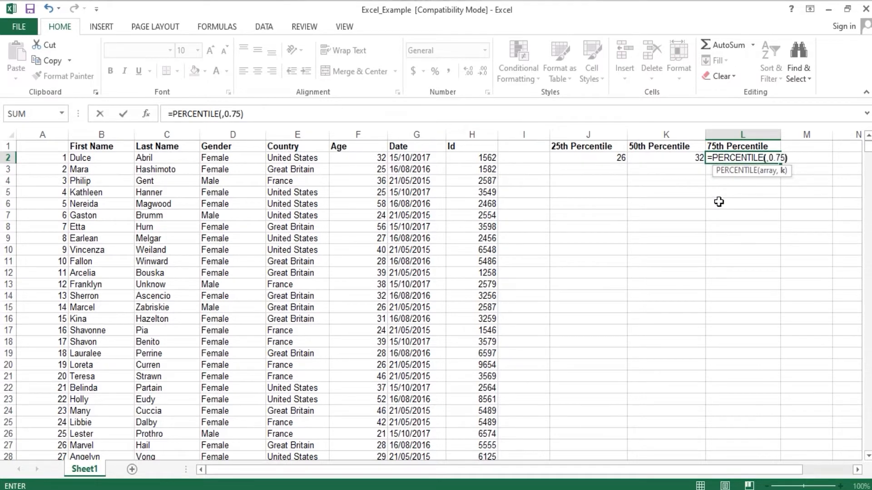
pyautogui.click(767, 159)
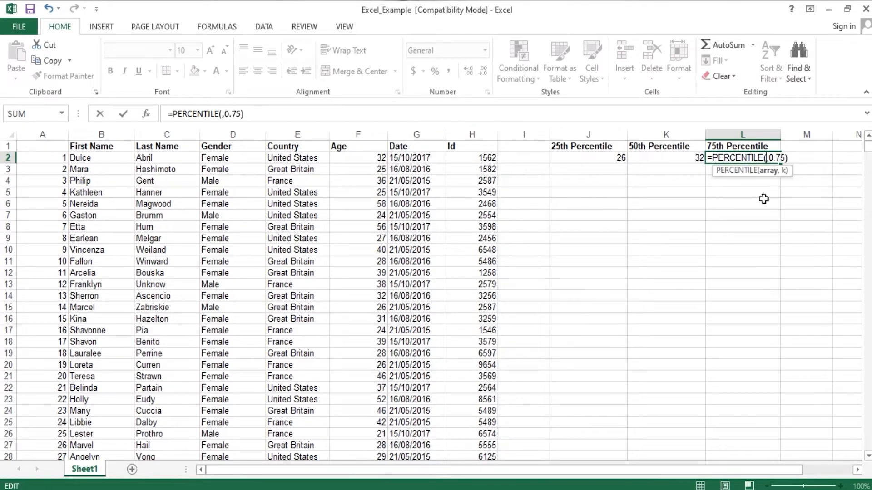
pyautogui.click(350, 157)
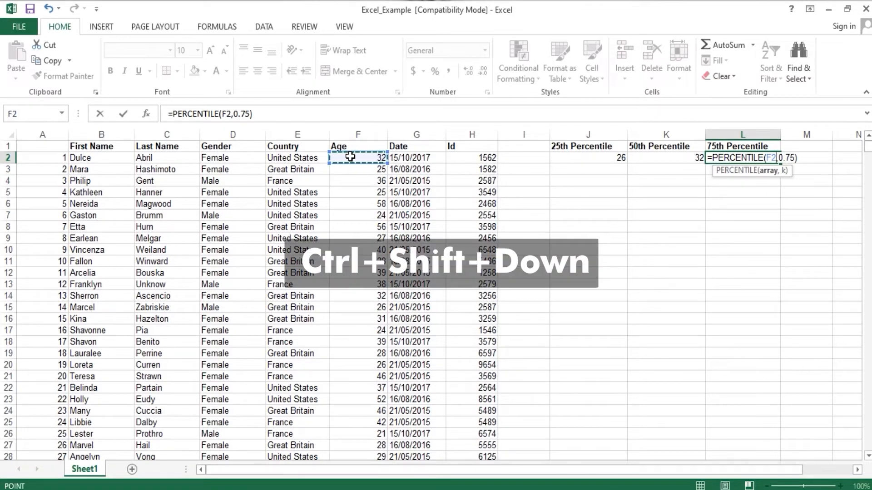
pyautogui.hotkey('ctrl', 'shift', 'Down')
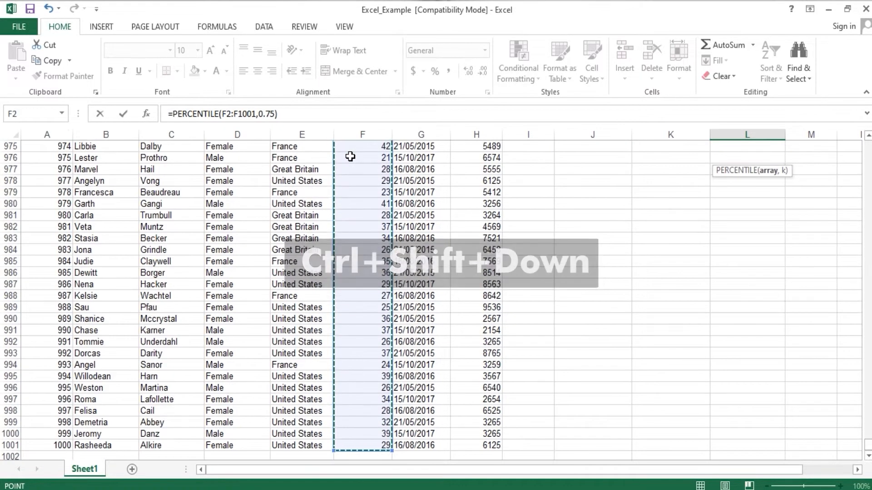
pyautogui.press('Return')
pyautogui.press('Up')
pyautogui.press('Up')
pyautogui.press('Down')
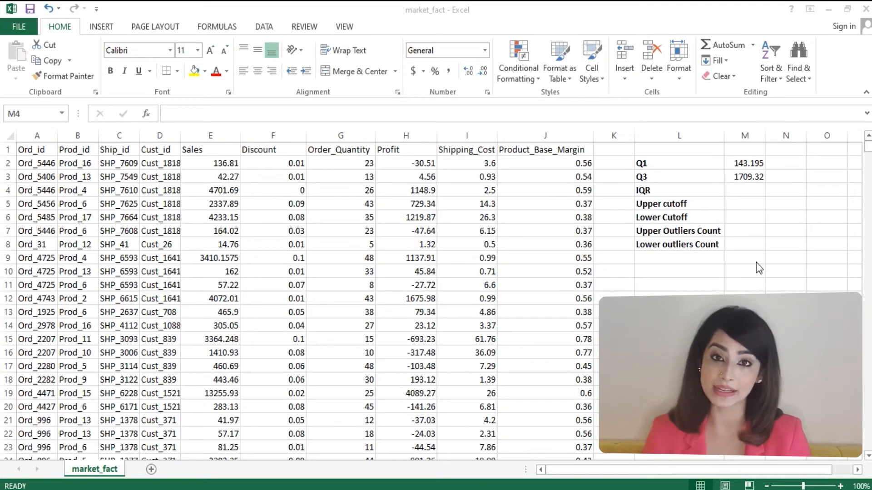
# Step: In the market_fact workbook, check the Q1 and Q3 formulas and calculate the IQR in M4 with =M3-M2
pyautogui.click(745, 162)
pyautogui.click(745, 162)
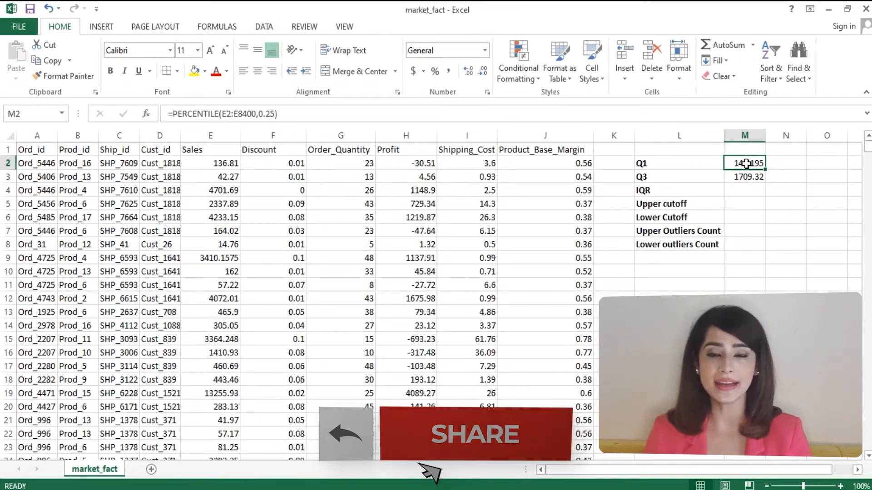
pyautogui.click(745, 177)
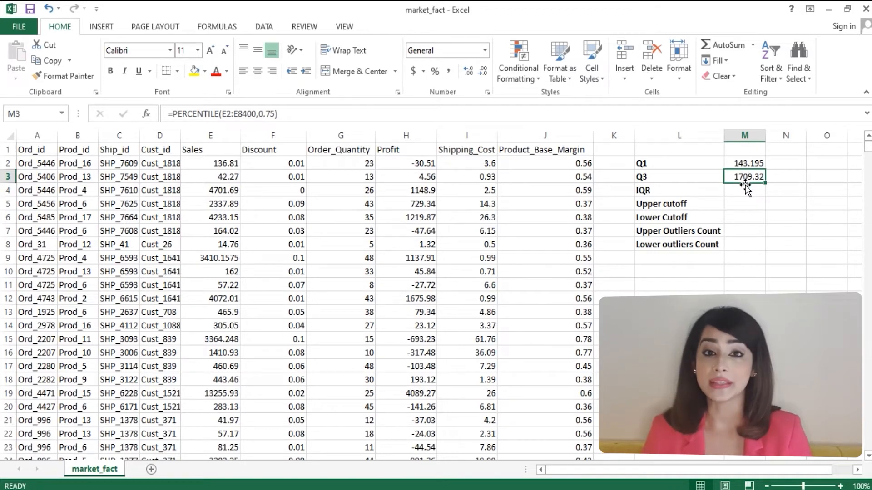
pyautogui.click(744, 191)
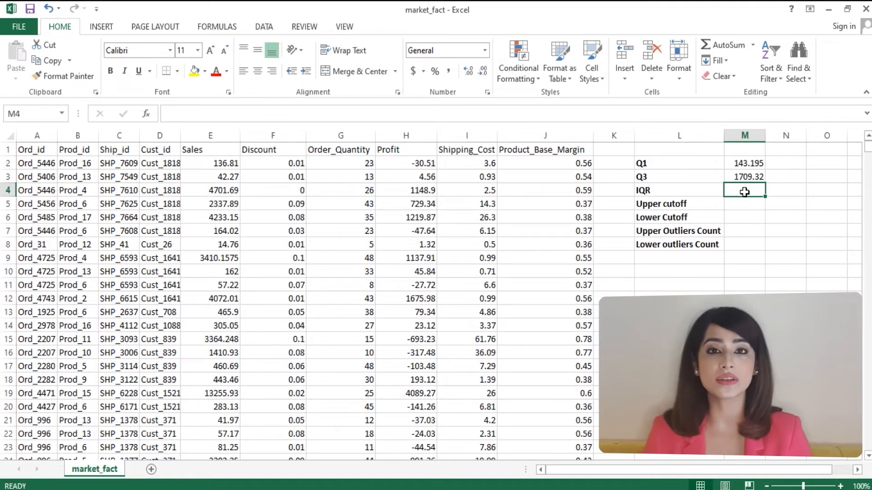
pyautogui.write('=')
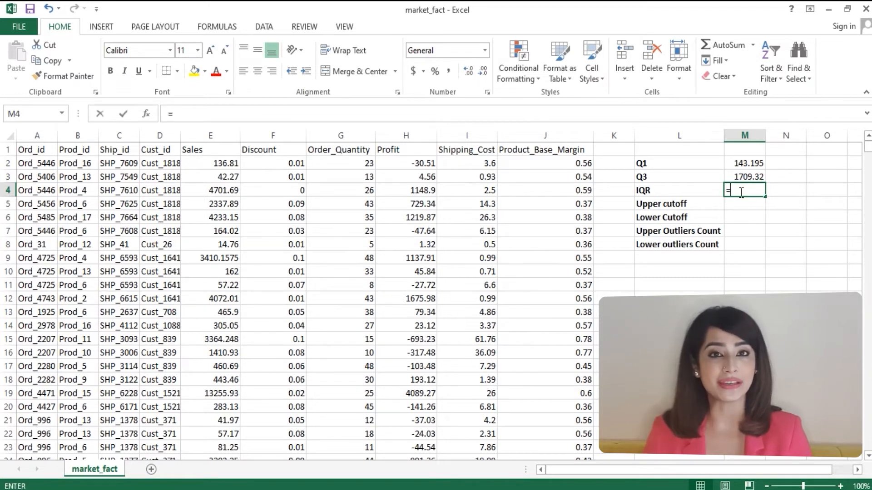
pyautogui.click(744, 178)
pyautogui.write('-')
pyautogui.click(745, 164)
pyautogui.press('Return')
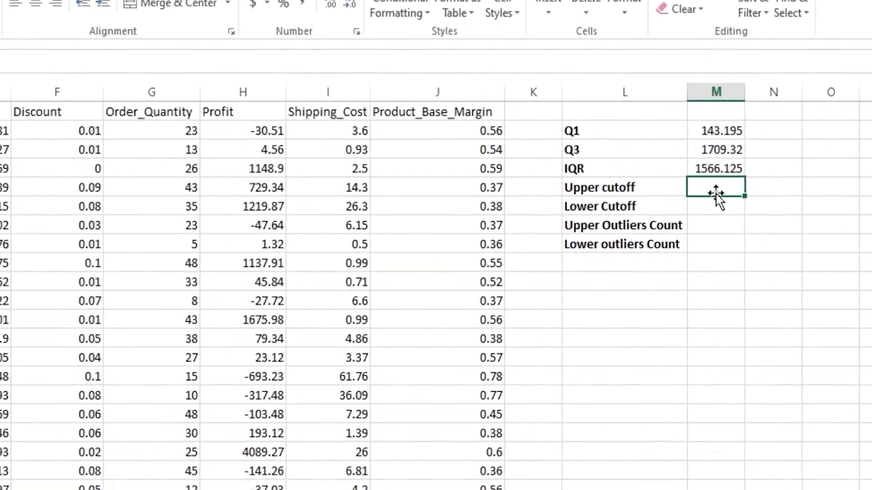
# Step: Calculate the upper cutoff in M5 as Q3 plus 1.5 times the IQR with =M3+1.5*M4
pyautogui.write('=')
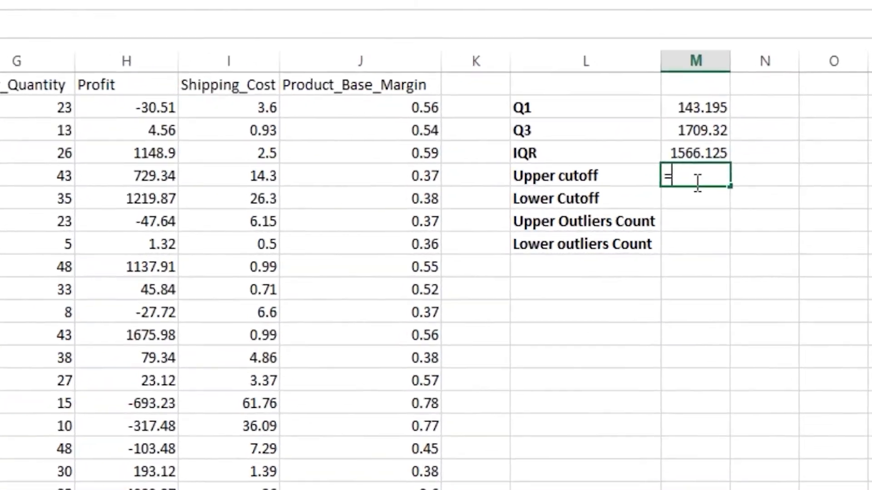
pyautogui.click(689, 130)
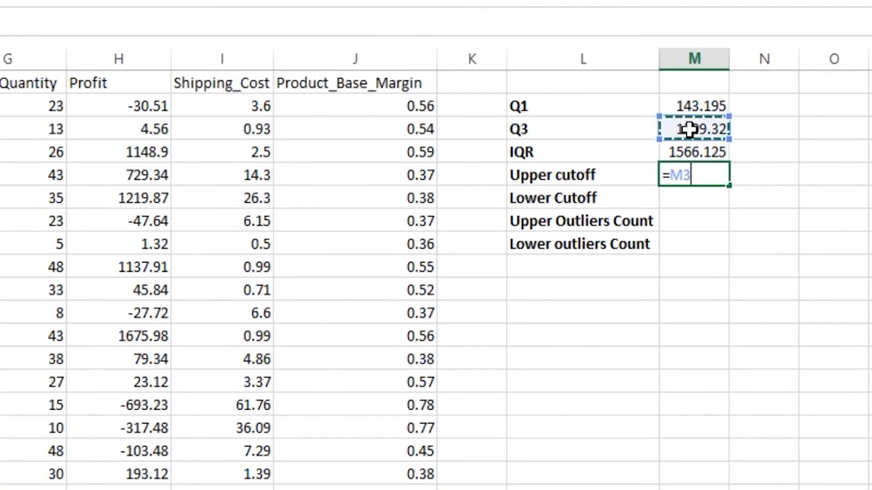
pyautogui.write('+1.')
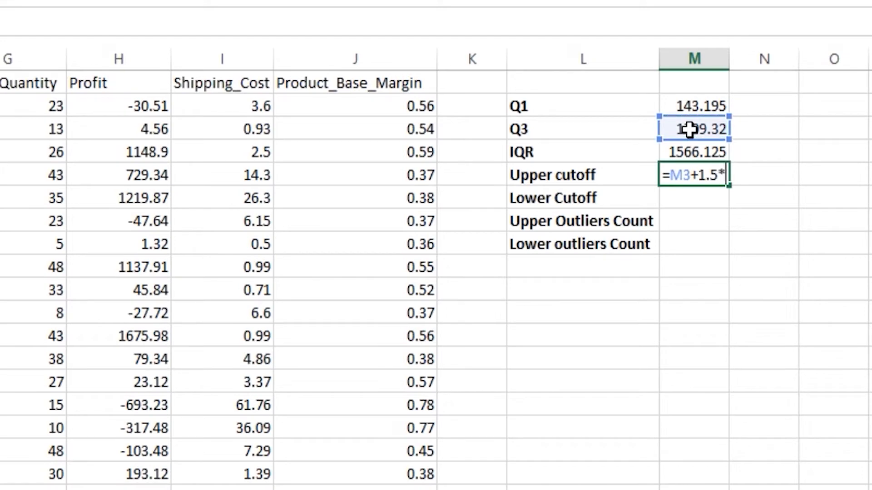
pyautogui.write('5*')
pyautogui.click(685, 153)
pyautogui.press('Return')
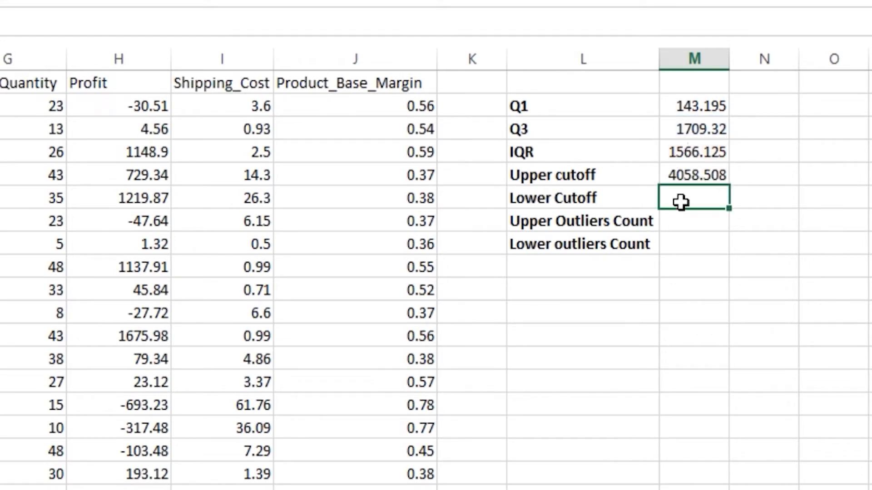
# Step: Calculate the lower cutoff in M6 as Q1 minus 1.5 times the IQR with =M2-1.5*M4
pyautogui.write('=')
pyautogui.click(686, 105)
pyautogui.write('-1.5*')
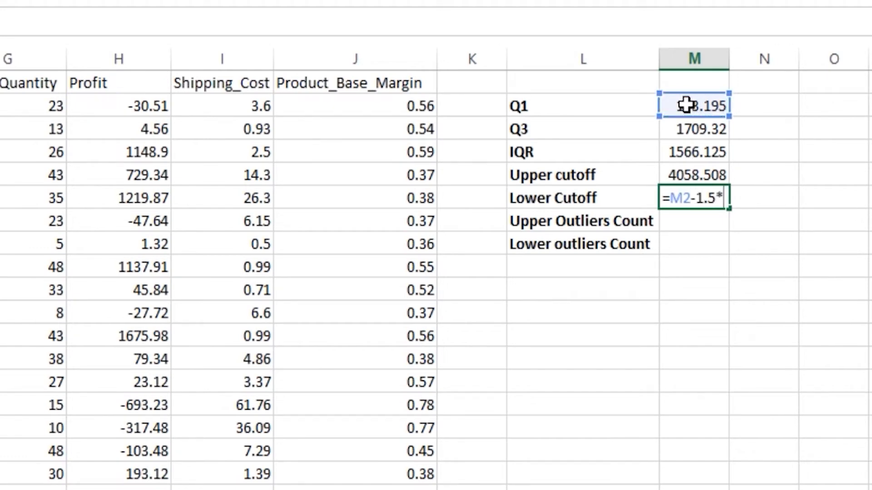
pyautogui.click(689, 153)
pyautogui.press('Return')
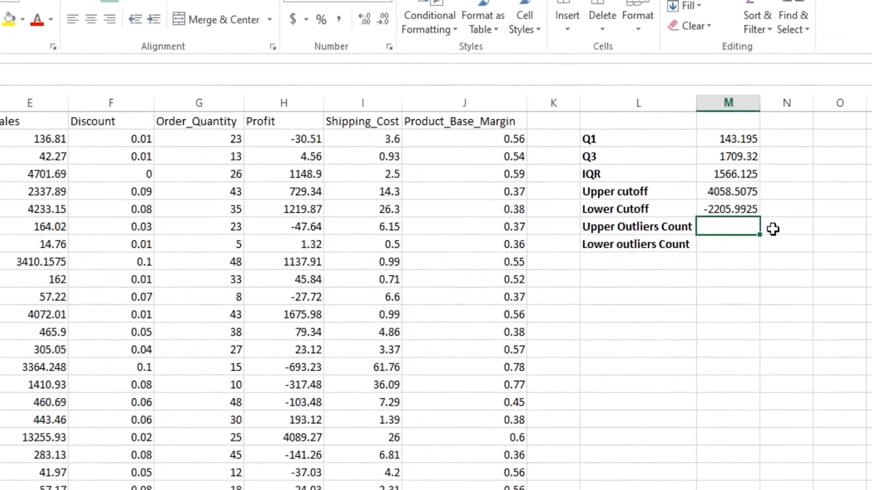
# Step: Enter the upper outliers count for the Sales column in M7 with =COUNTIF(E2:E8400,">M5")
pyautogui.write('=COUNTI')
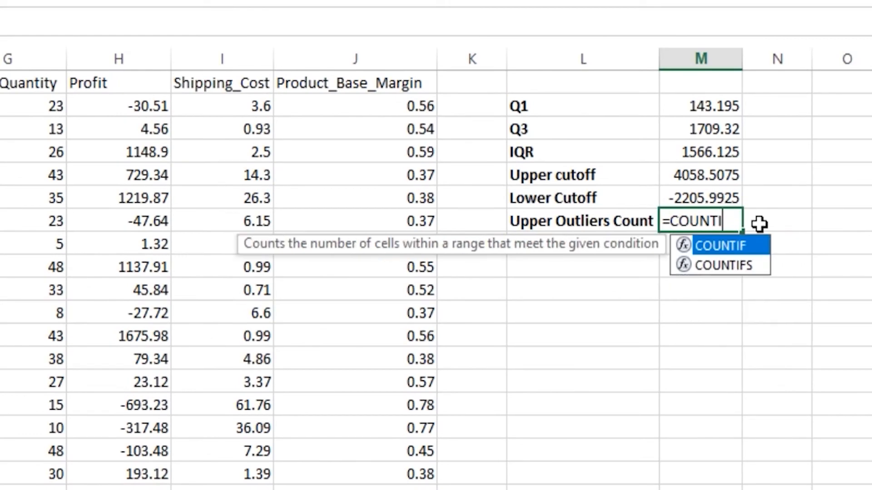
pyautogui.write('F(')
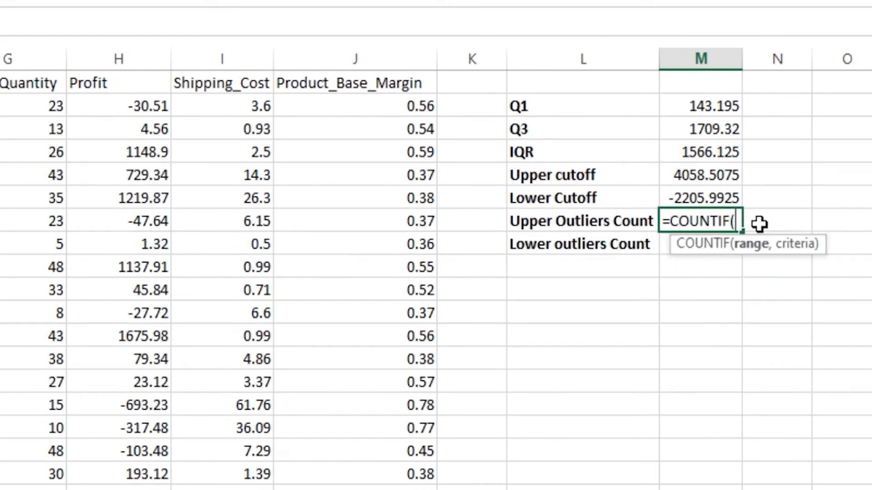
pyautogui.write(',')
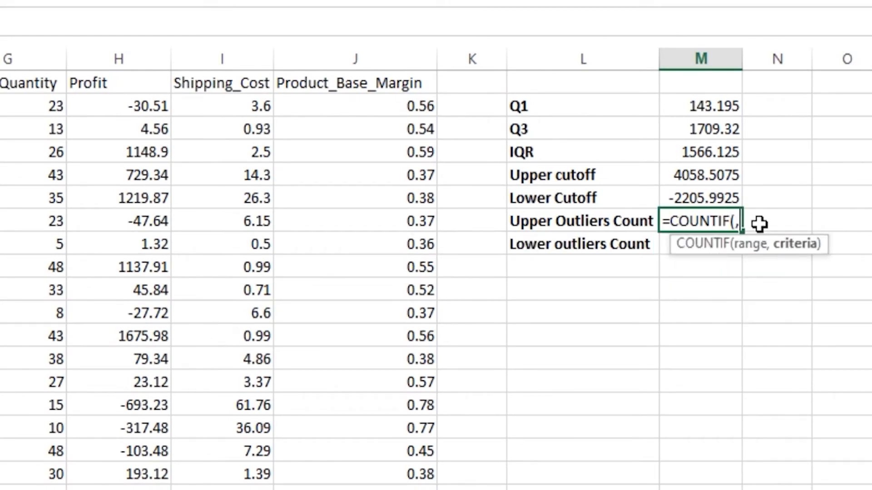
pyautogui.write('">')
pyautogui.click(705, 176)
pyautogui.write('"')
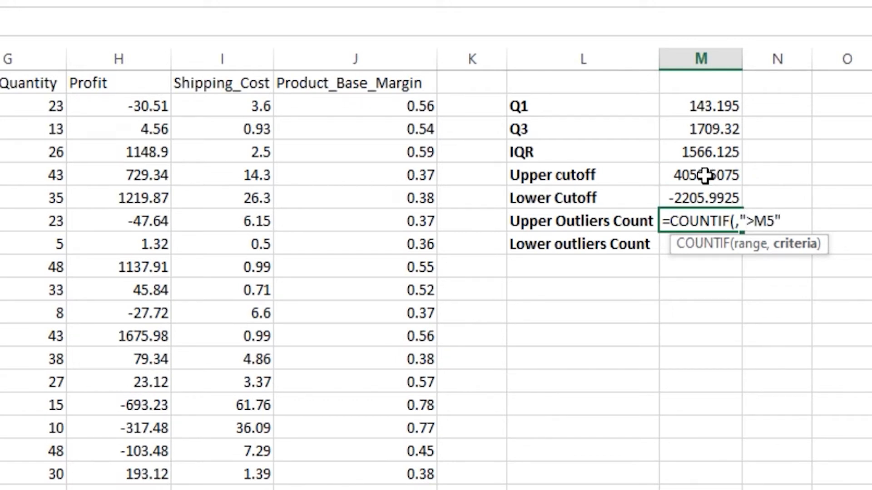
pyautogui.click(734, 222)
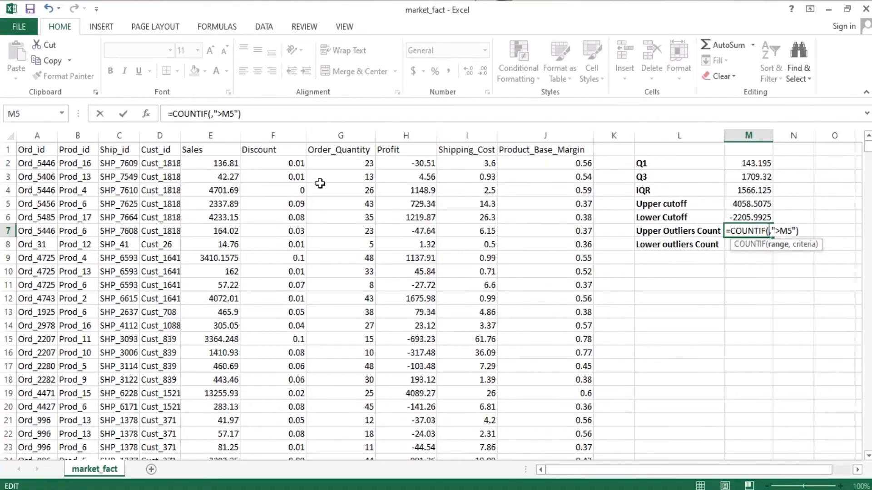
pyautogui.click(213, 162)
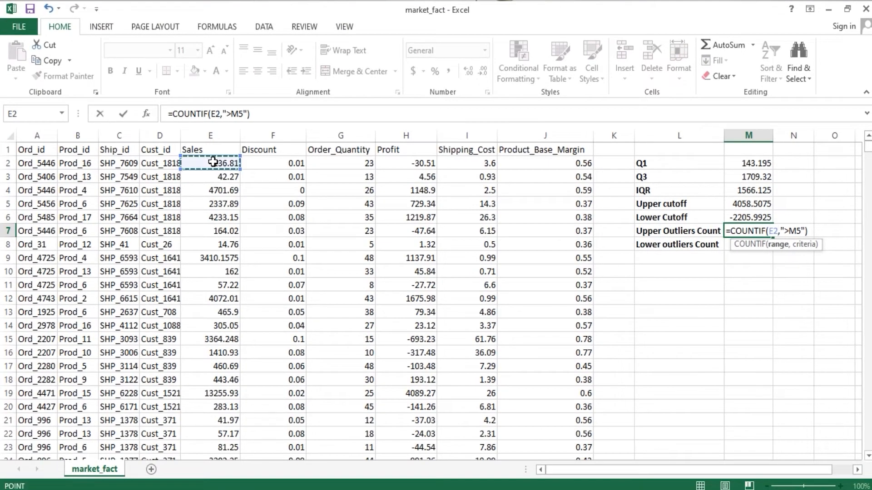
pyautogui.hotkey('ctrl', 'shift', 'Down')
pyautogui.press('Return')
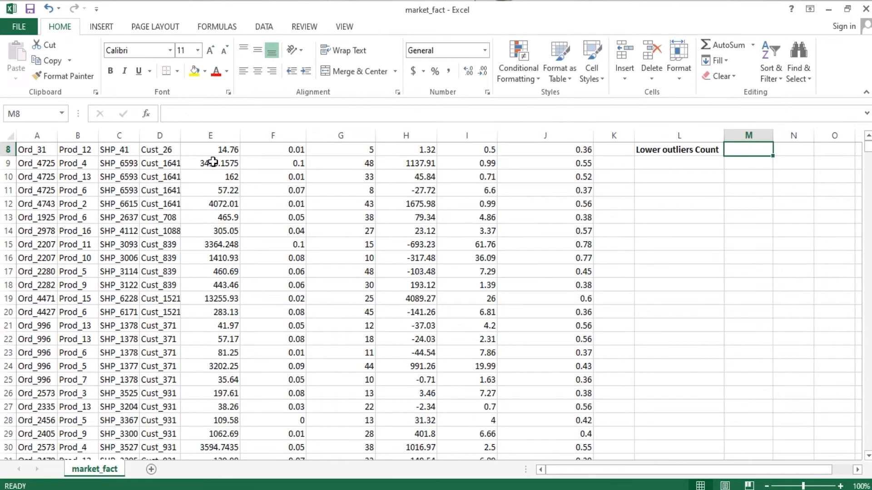
pyautogui.press('Up')
pyautogui.press('Up')
pyautogui.press('Up')
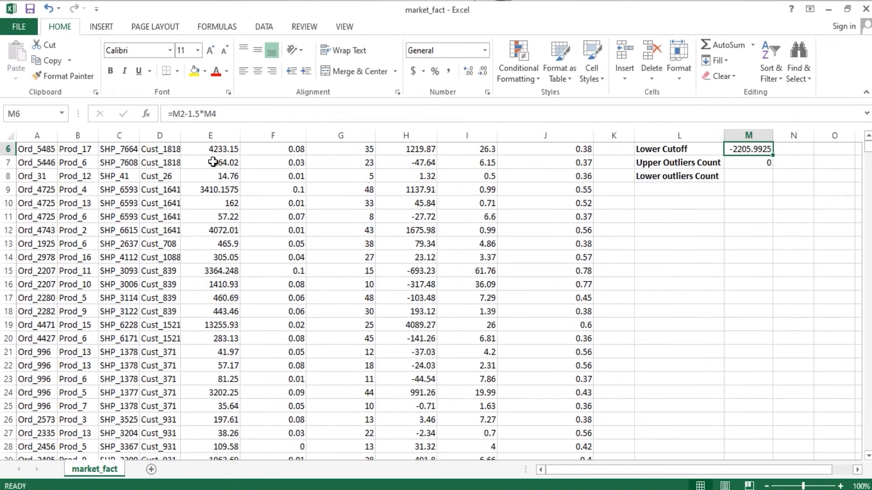
pyautogui.press('Down')
pyautogui.press('Down')
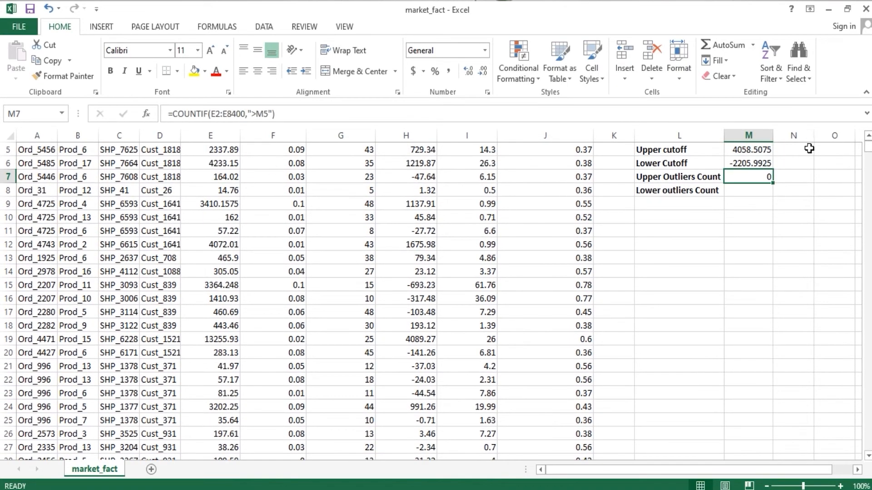
# Step: Enter the lower outliers count for the Sales column in M8 with =COUNTIF(E2:E8400,"<M6")
pyautogui.moveTo(870, 153); pyautogui.dragTo(870, 148)
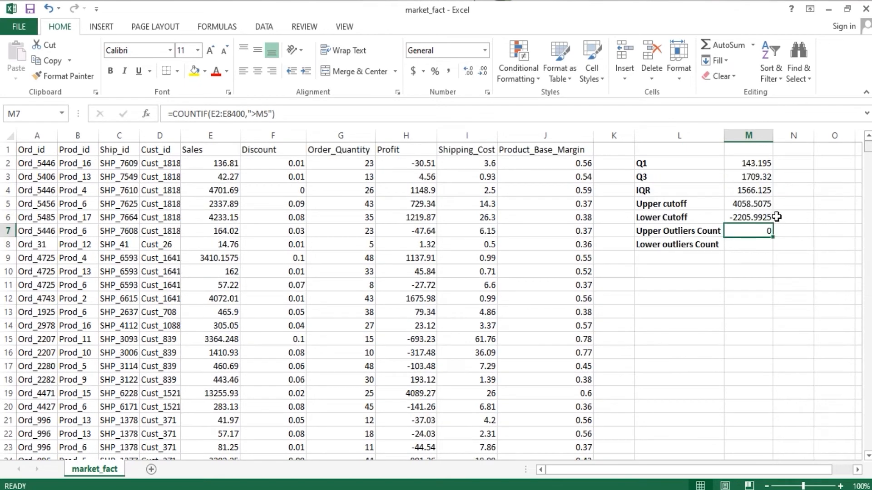
pyautogui.click(750, 246)
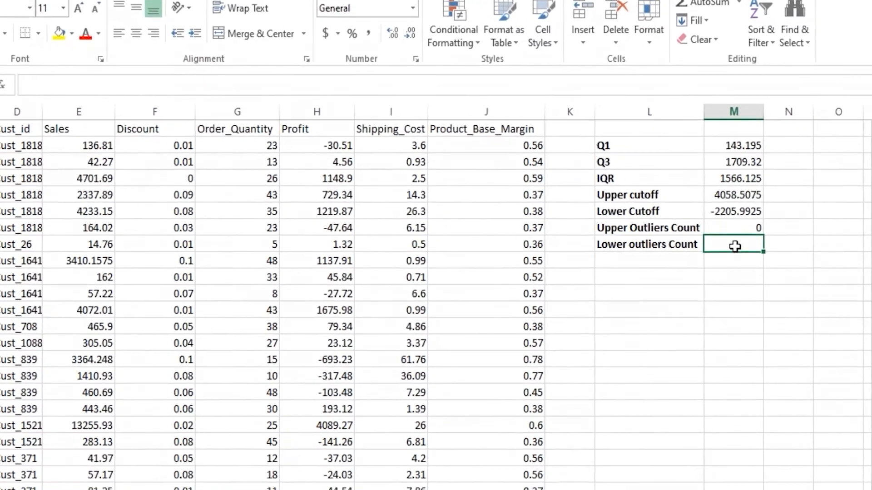
pyautogui.write('=')
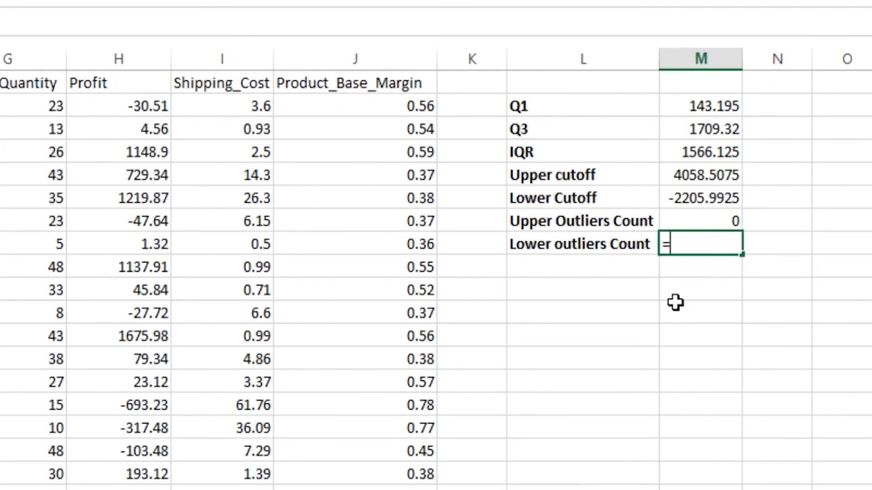
pyautogui.write('COUNTI')
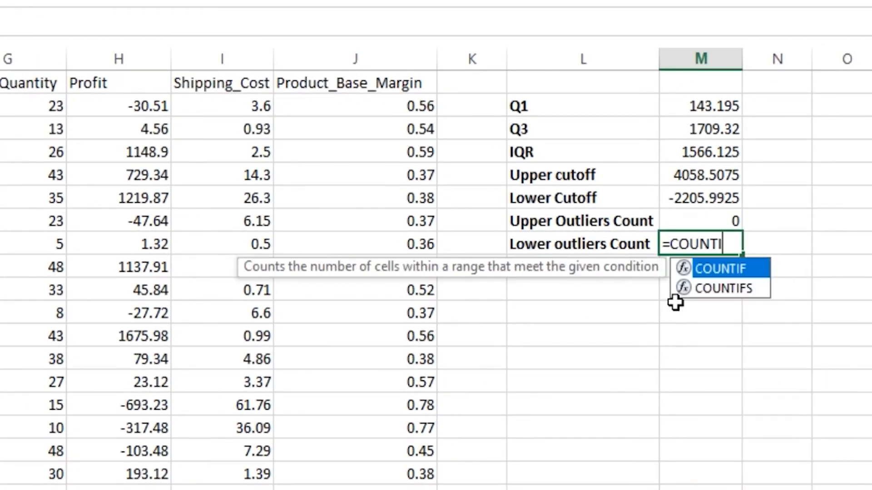
pyautogui.write('F(')
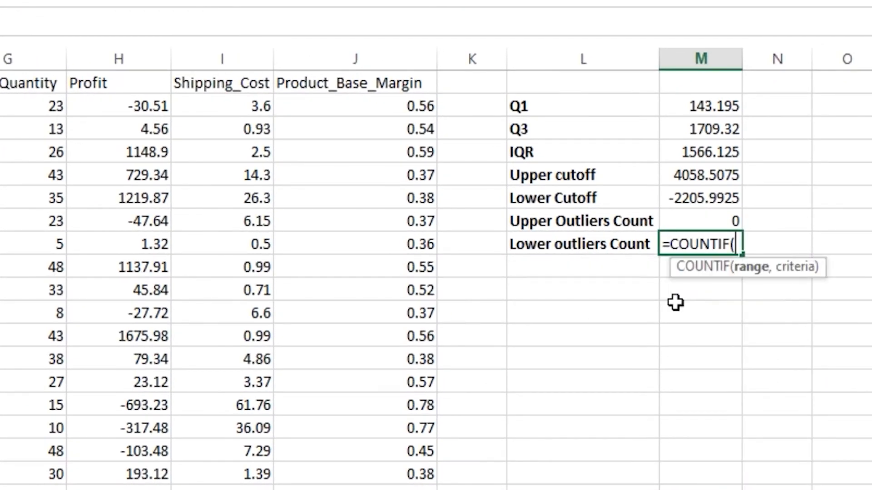
pyautogui.write(',"<')
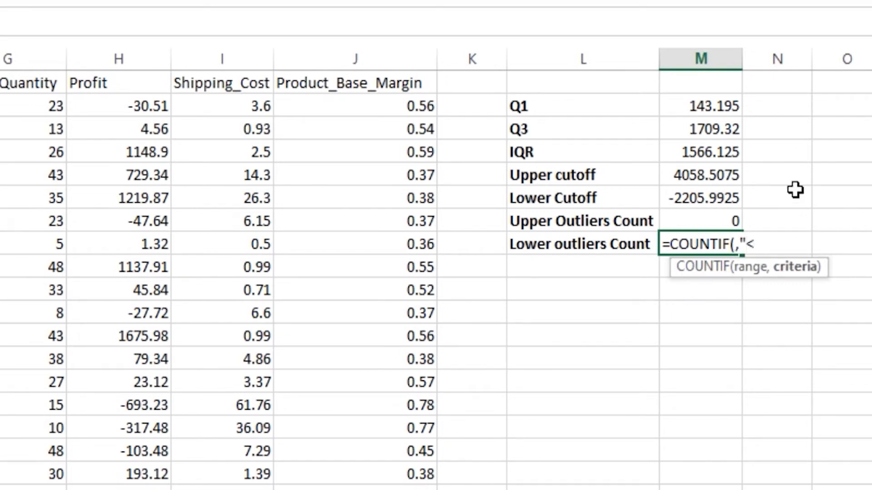
pyautogui.click(714, 196)
pyautogui.write('"')
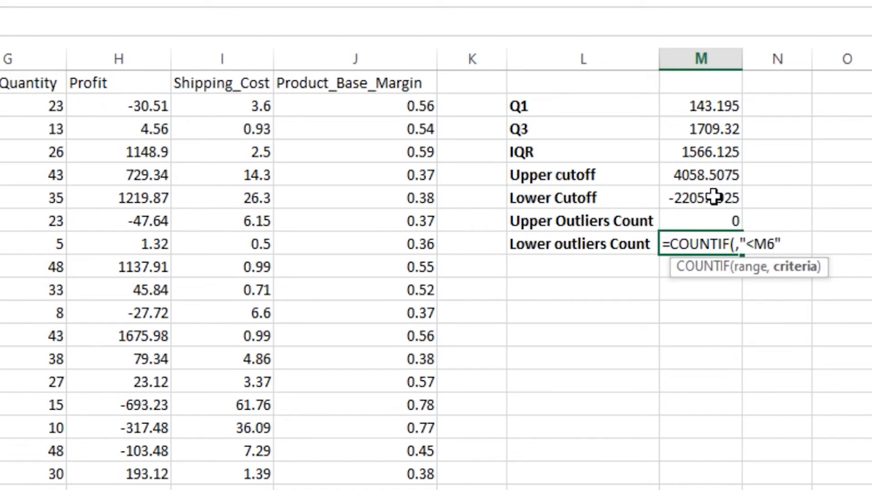
pyautogui.click(736, 245)
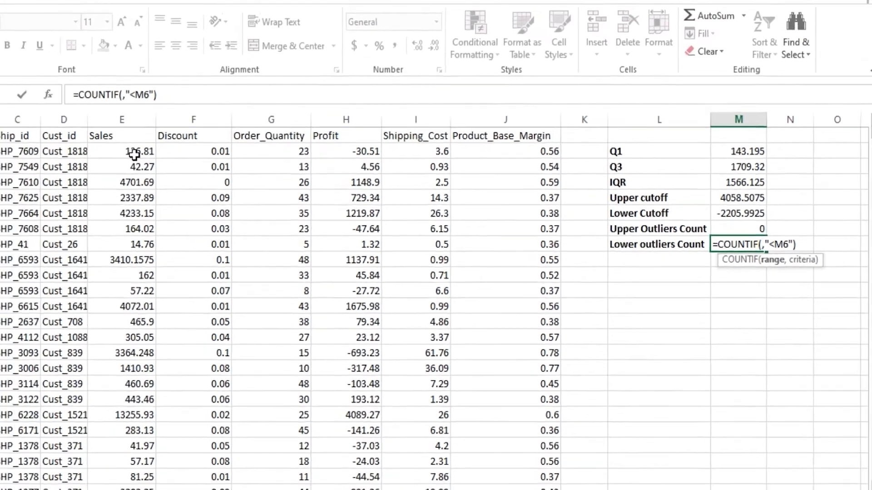
pyautogui.click(222, 168)
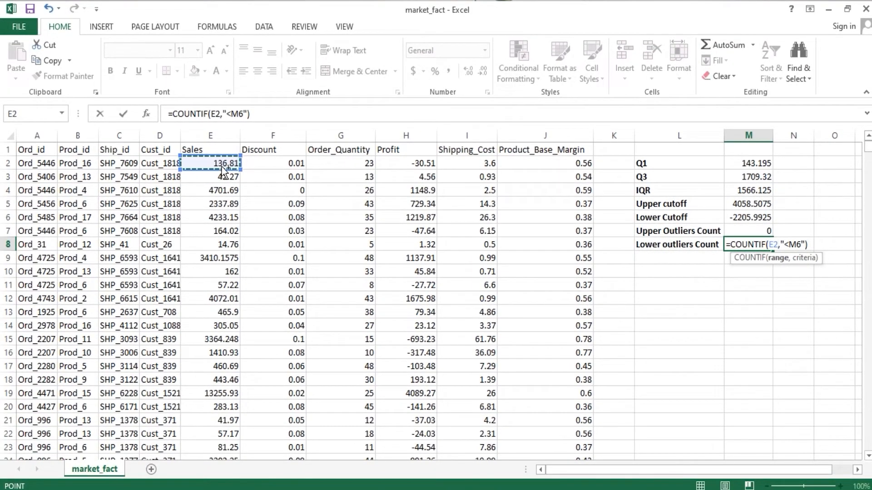
pyautogui.hotkey('ctrl', 'shift', 'Down')
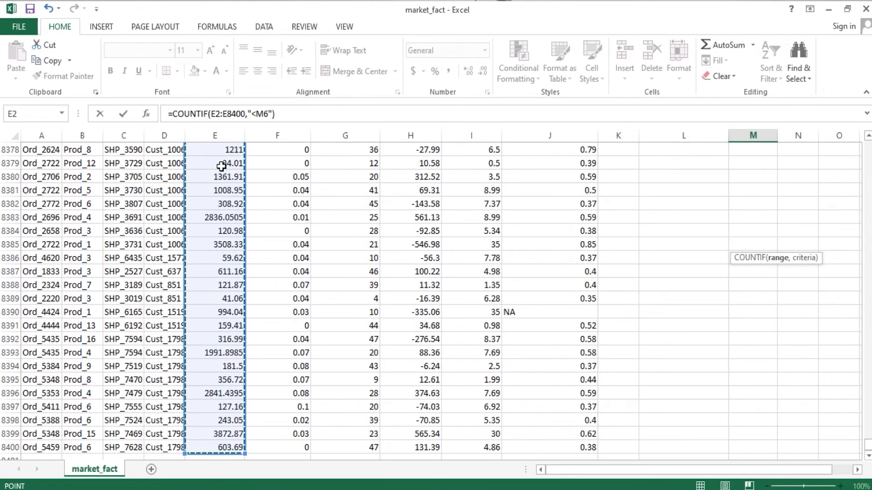
pyautogui.hotkey('ctrl', 'Return')
pyautogui.scroll(3, 868, 155)
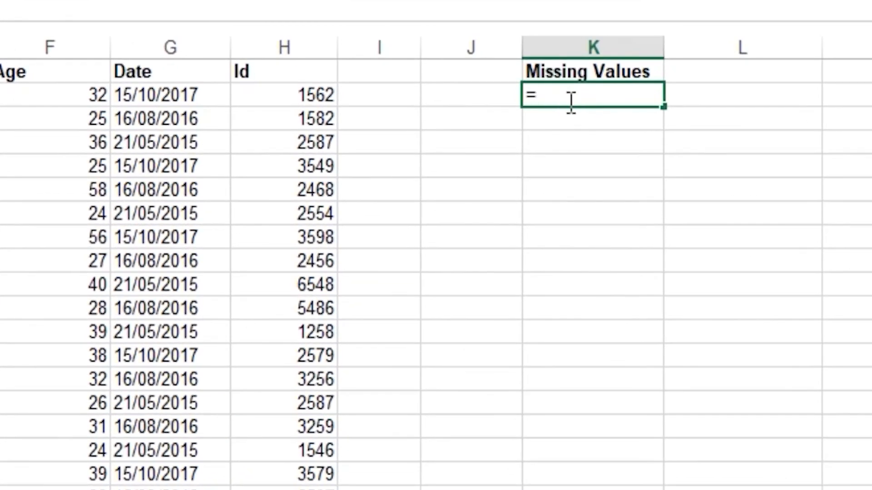
# Step: In the Excel_Example workbook, count the missing Age values in K2 with =COUNTBLANK(F2:F1001)
pyautogui.write('COUNTBLANK(')
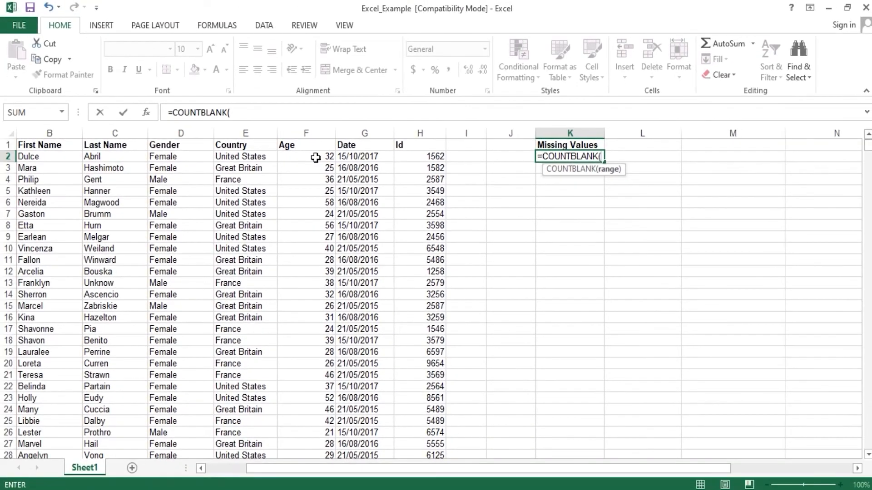
pyautogui.click(315, 158)
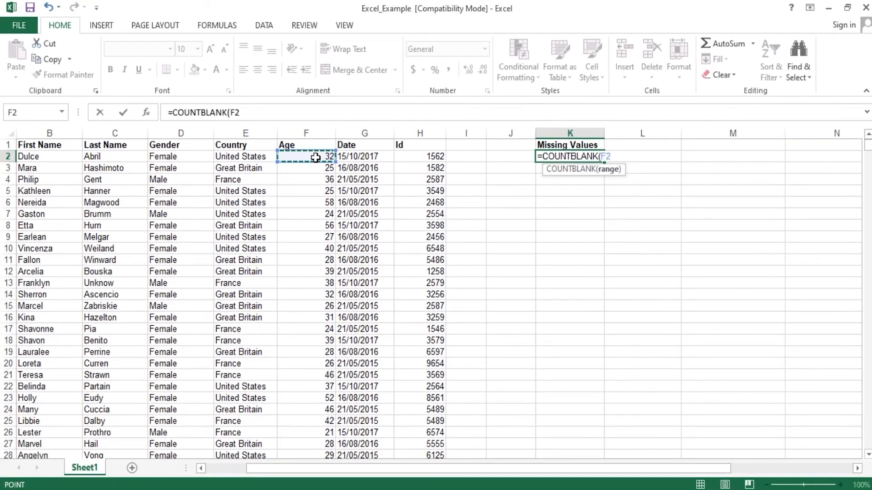
pyautogui.hotkey('ctrl', 'shift', 'Down')
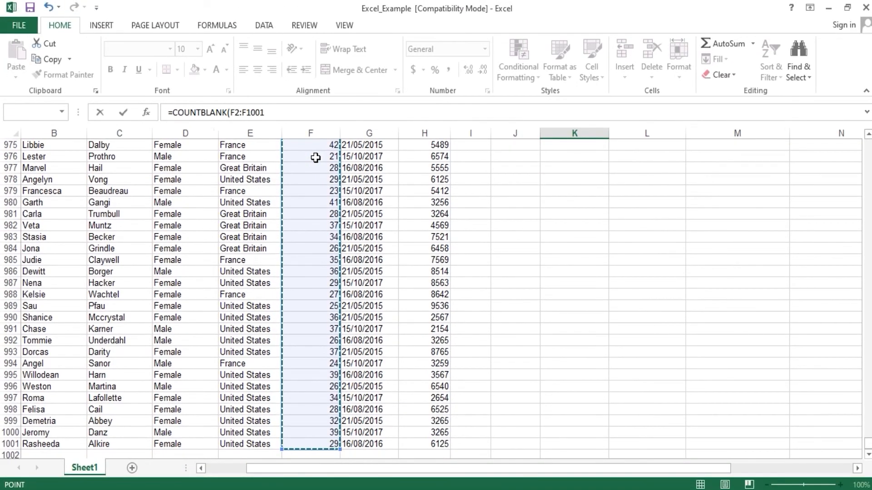
pyautogui.press('Return')
pyautogui.press('Up')
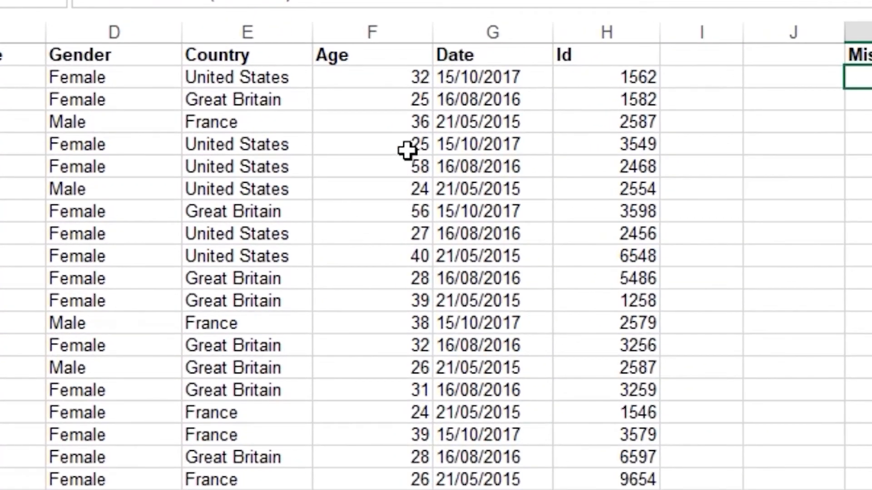
# Step: Clear the Age value in F5 and select the Missing Values result in K2 to check the formula
pyautogui.click(405, 149)
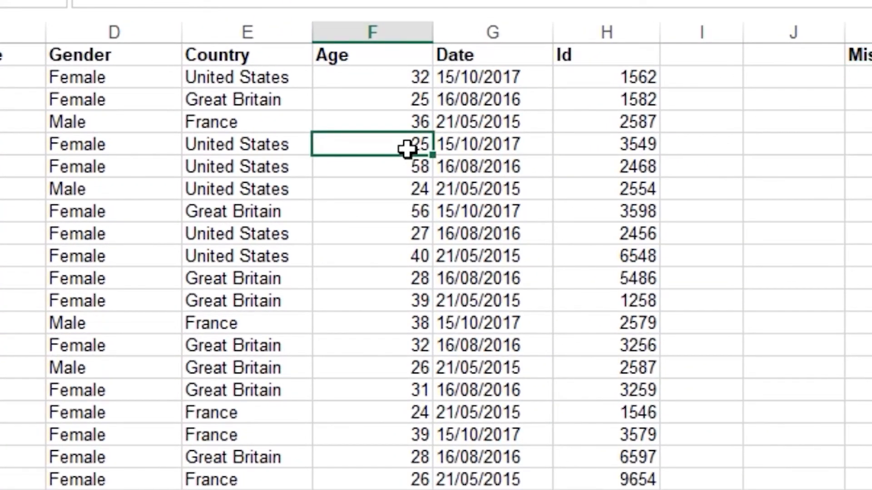
pyautogui.press('Delete')
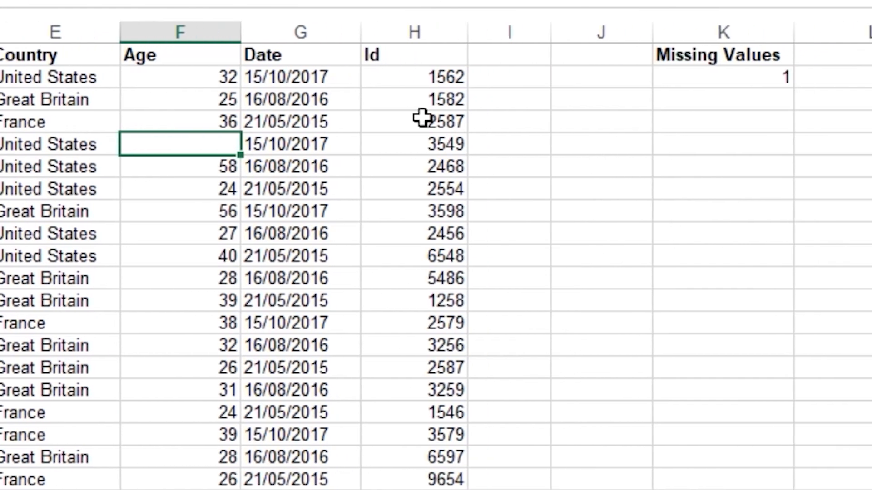
pyautogui.click(602, 83)
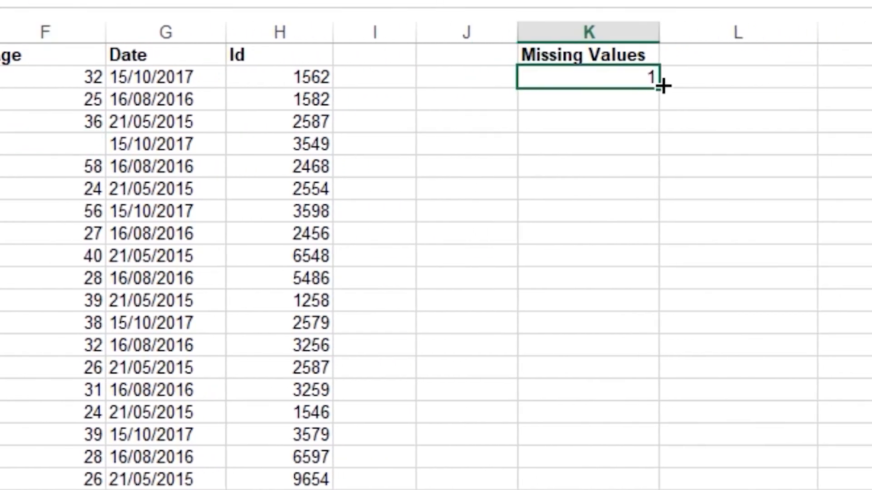